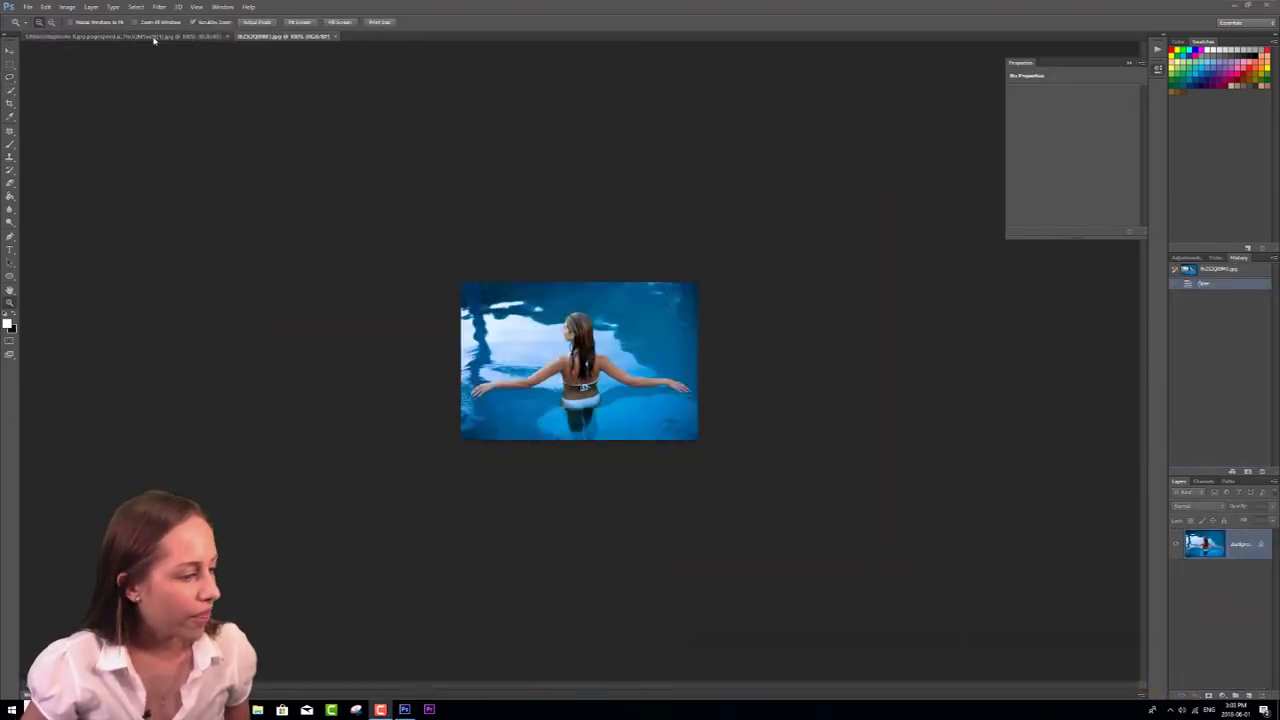
- Switch to the iPhone image document
{"action": "left_click", "coordinate": [151, 37]}
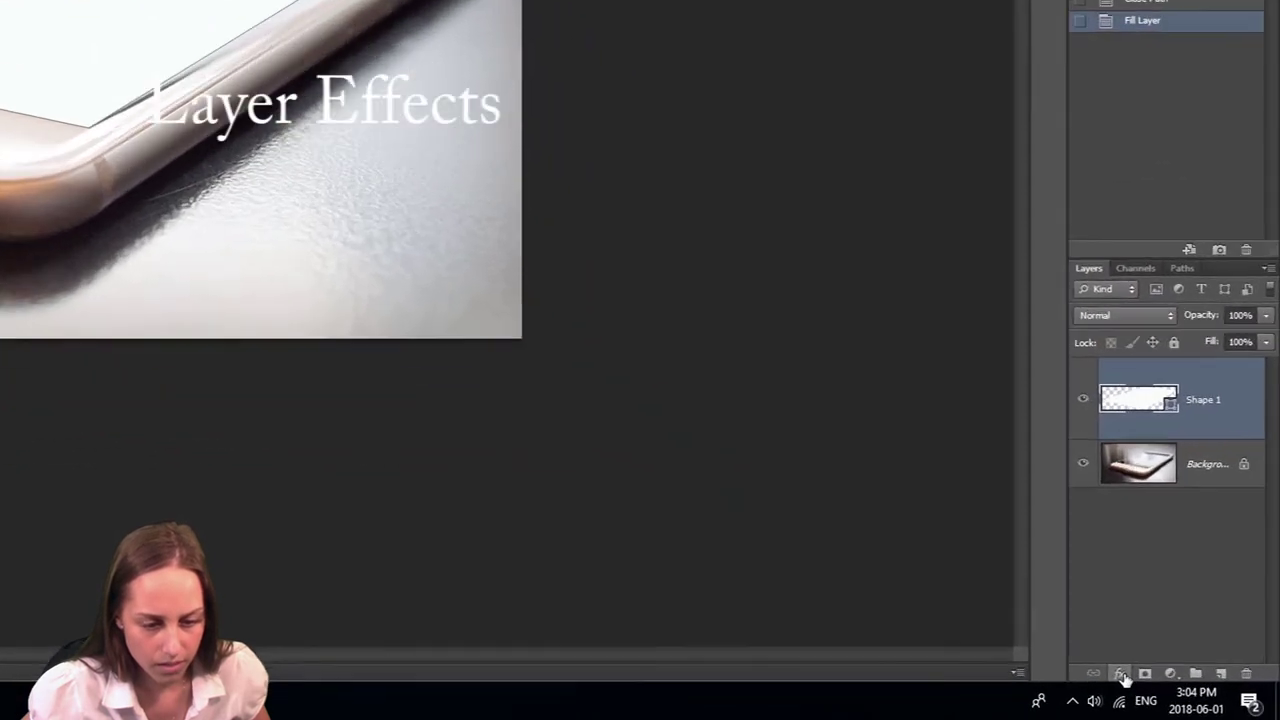
- Give Shape 1 a Normal-blend Inner Shadow: angle 90°, distance 0 px, choke 27%, size 18 px
{"action": "left_click", "coordinate": [1174, 687]}
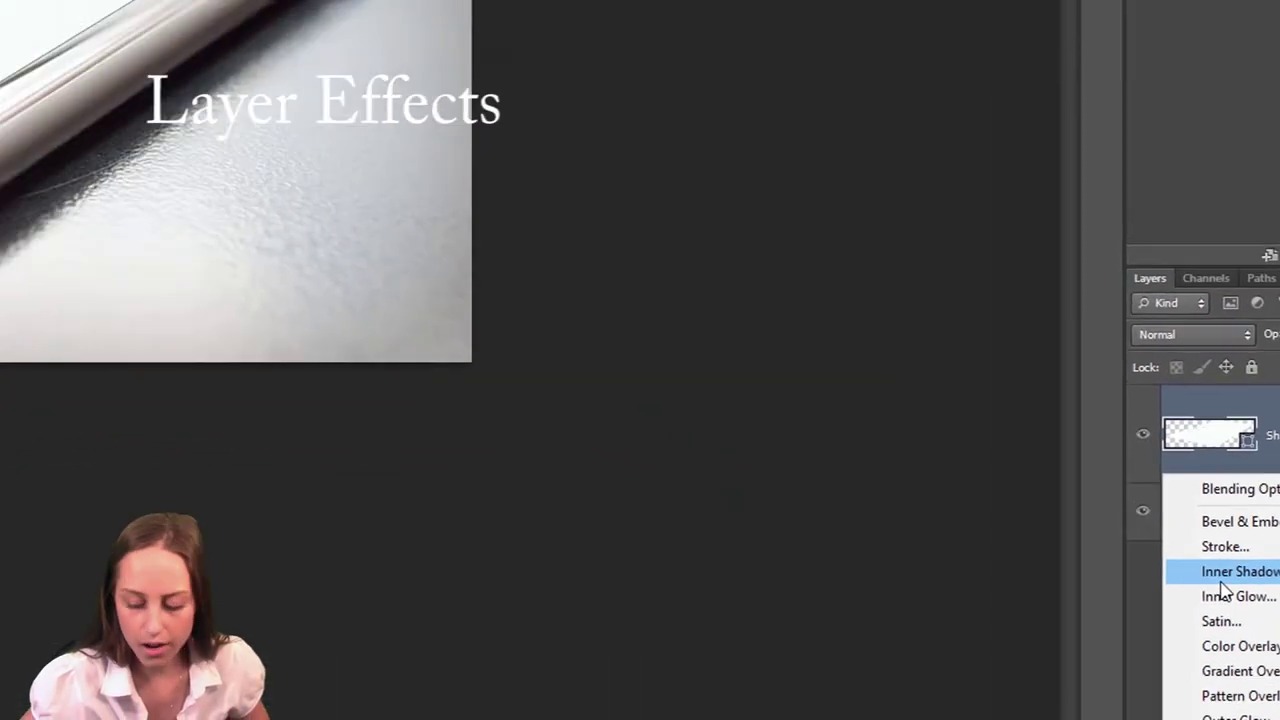
{"action": "left_click", "coordinate": [1110, 424]}
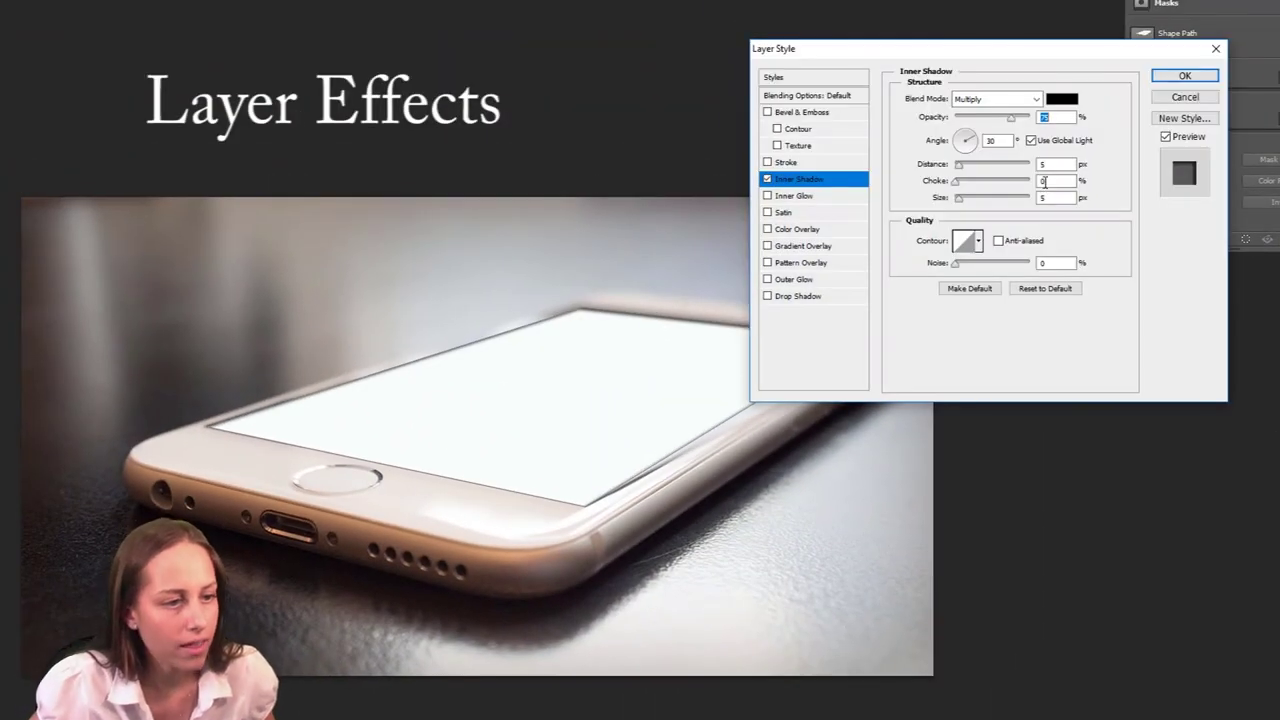
{"action": "key", "text": "Tab"}
{"action": "type", "text": "90"}
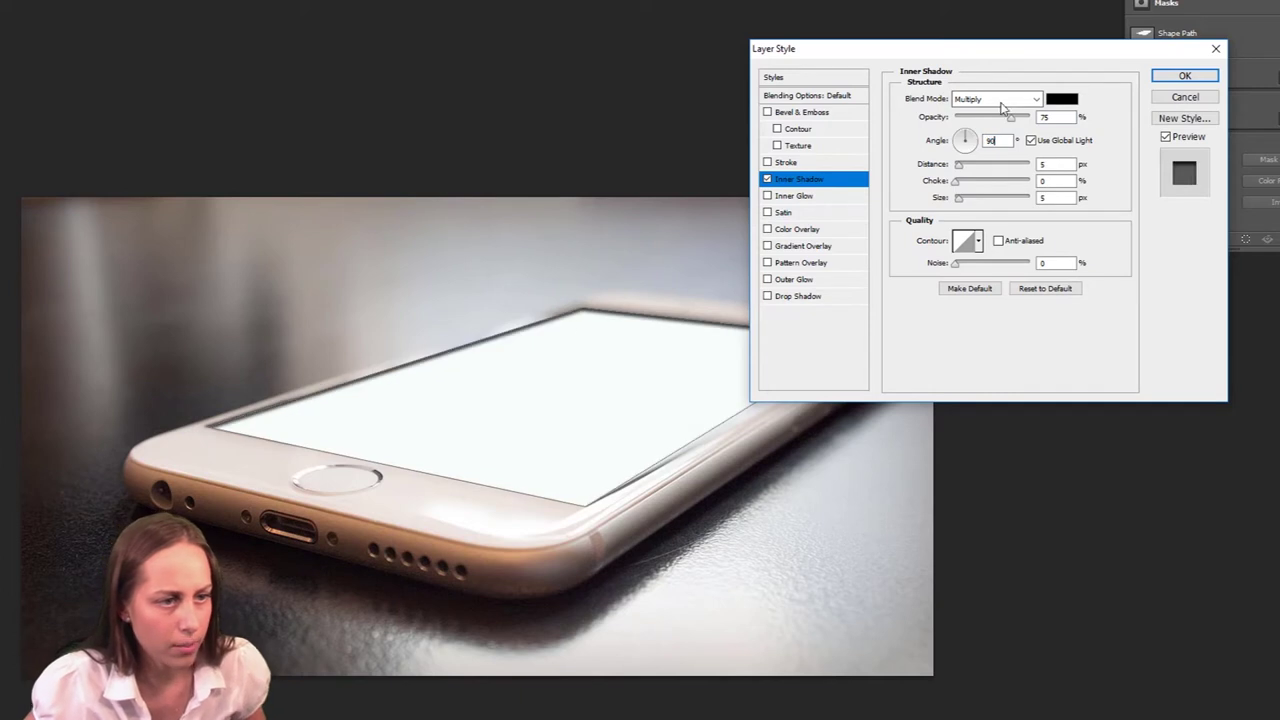
{"action": "left_click", "coordinate": [1003, 100]}
{"action": "left_click", "coordinate": [985, 100]}
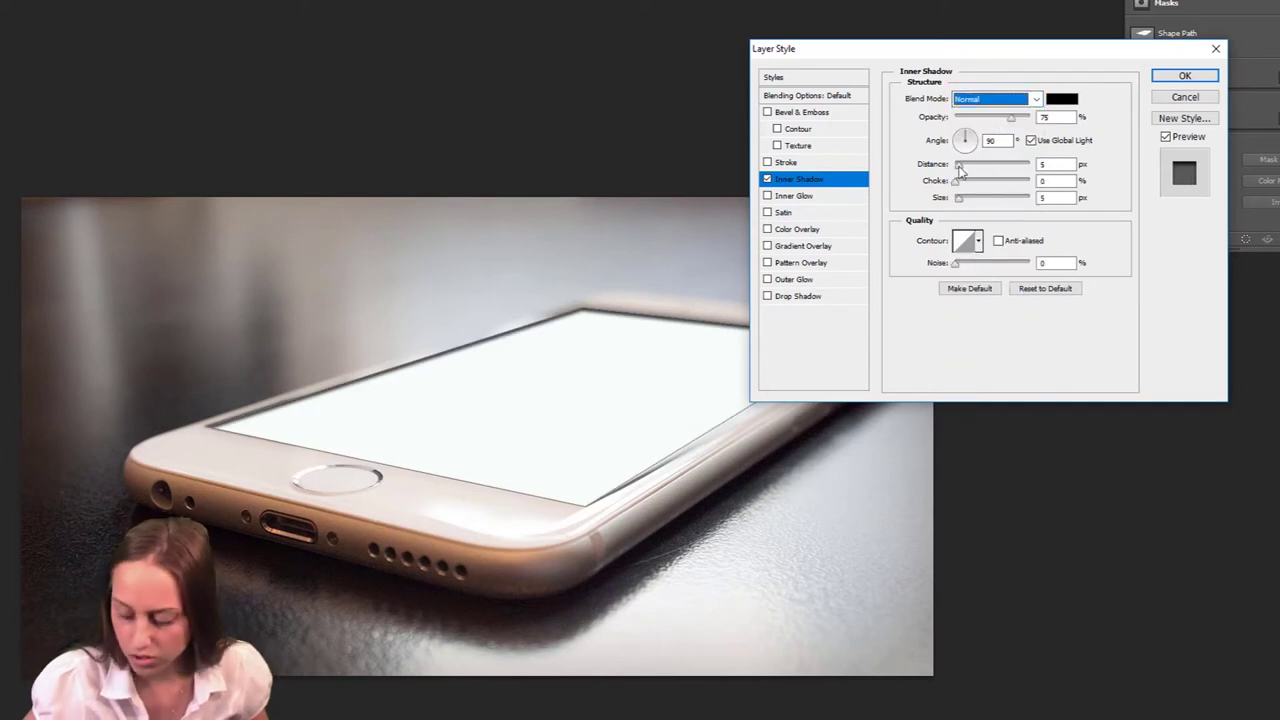
{"action": "double_click", "coordinate": [1046, 164]}
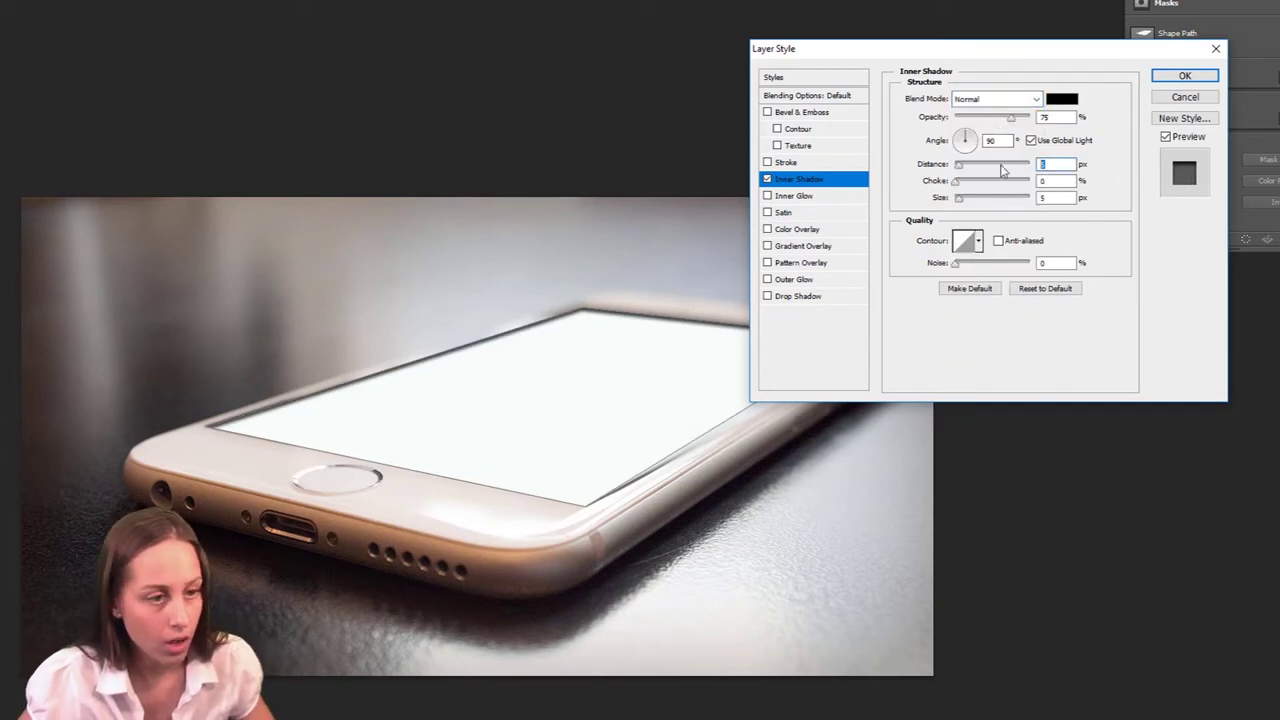
{"action": "type", "text": "0"}
{"action": "key", "text": "Tab"}
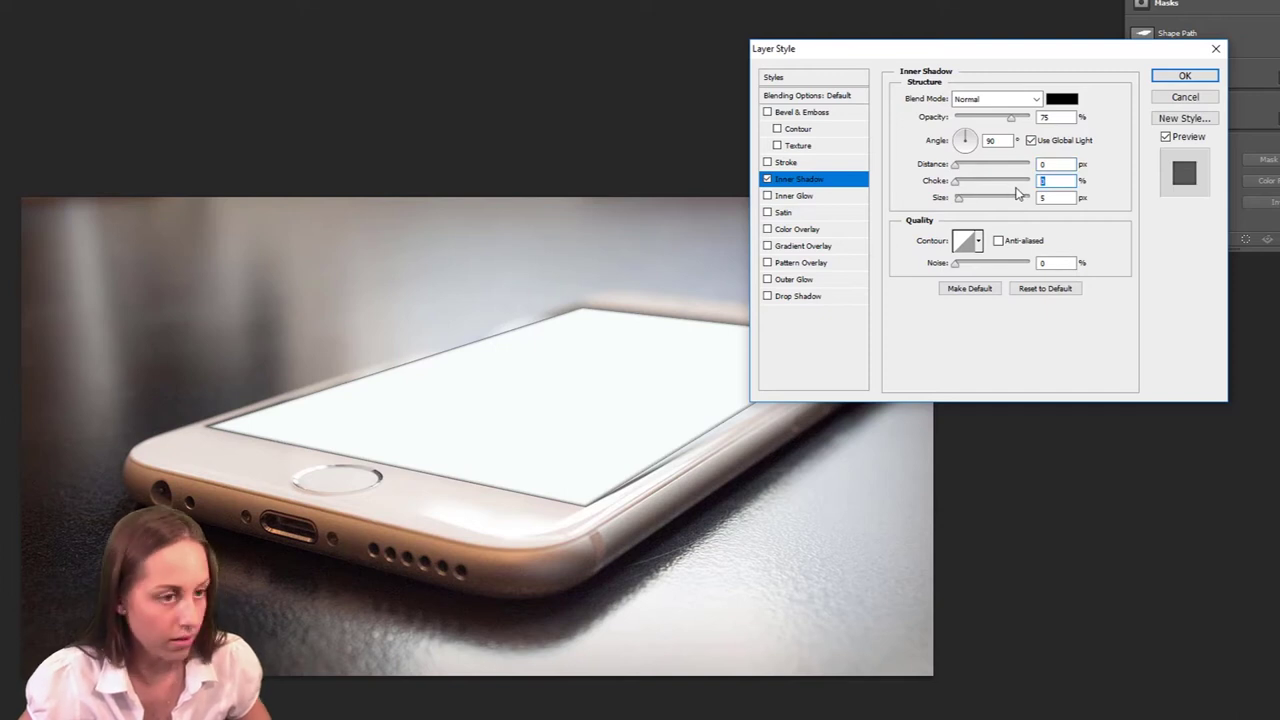
{"action": "type", "text": "27"}
{"action": "key", "text": "Tab"}
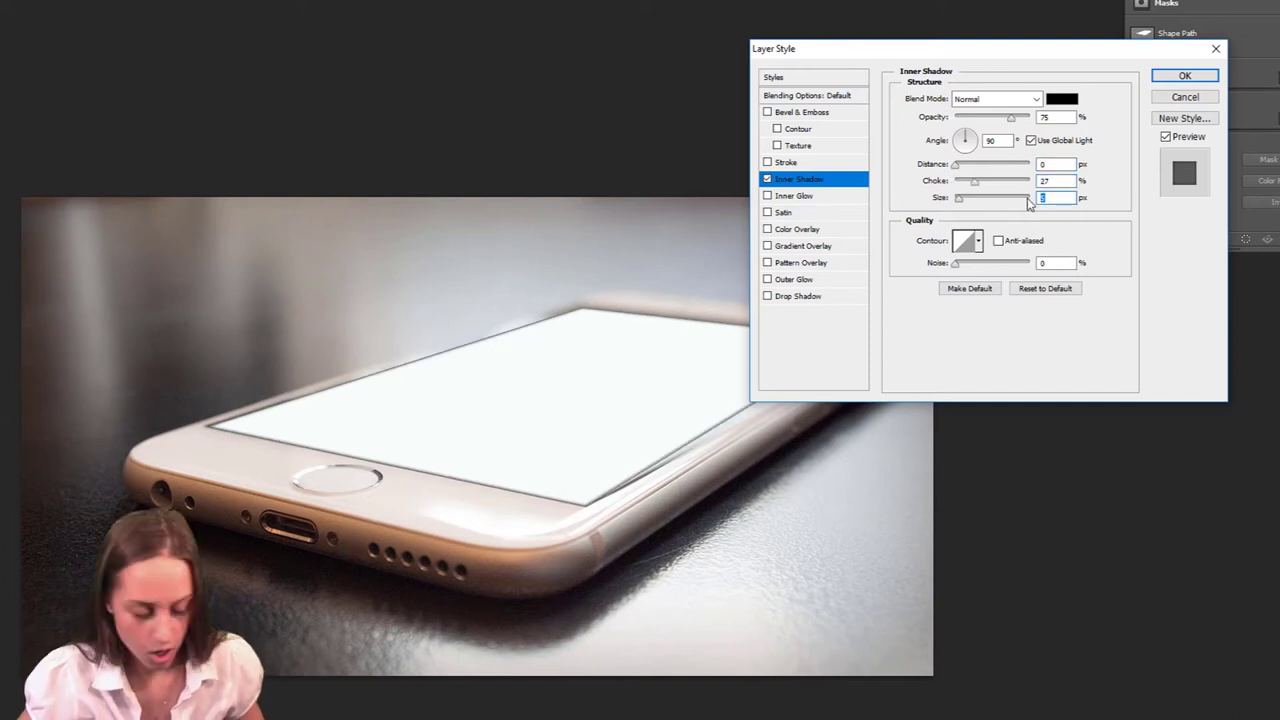
{"action": "type", "text": "18"}
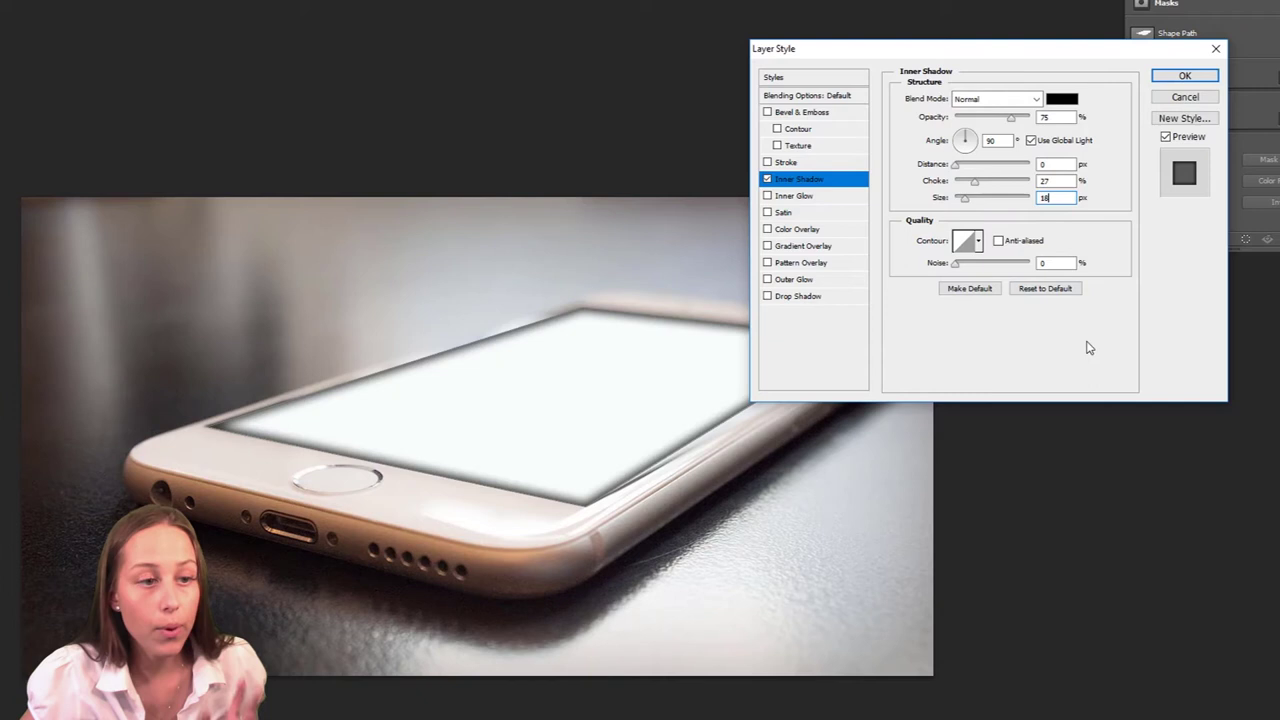
{"action": "left_click", "coordinate": [1185, 76]}
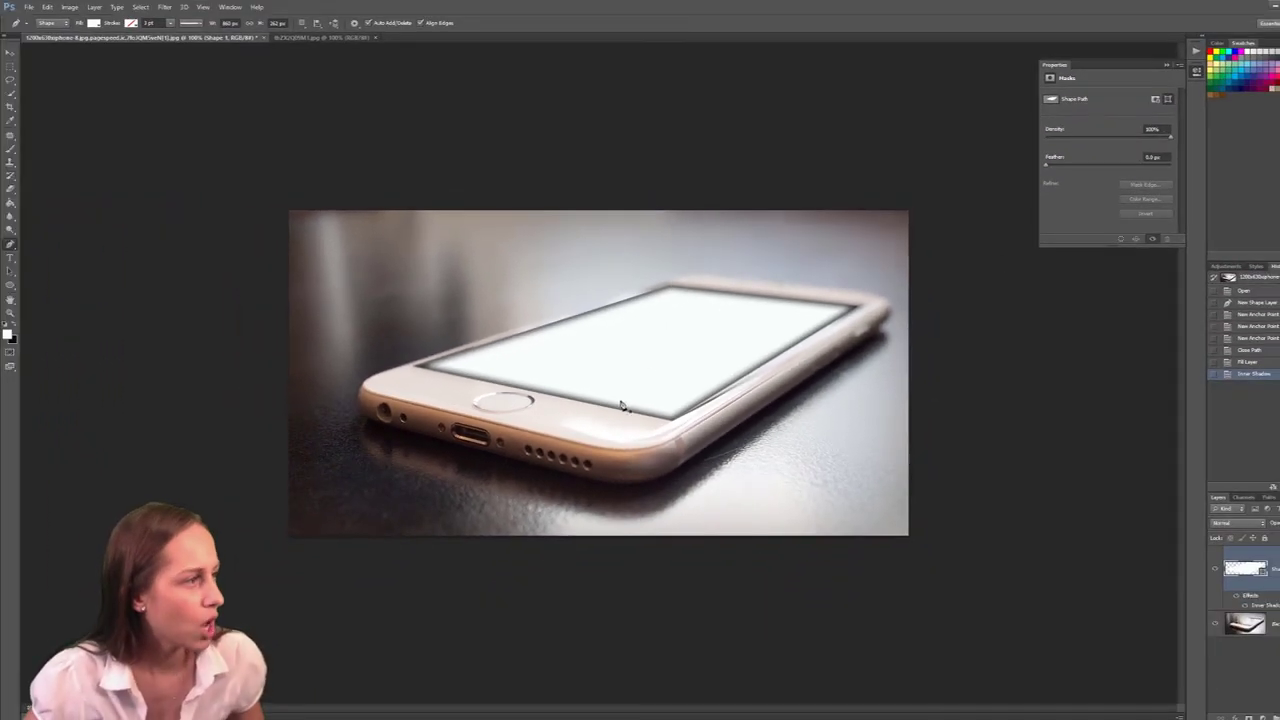
- Select the entire pool photo and bring it into the iPhone document
{"action": "left_click", "coordinate": [349, 37]}
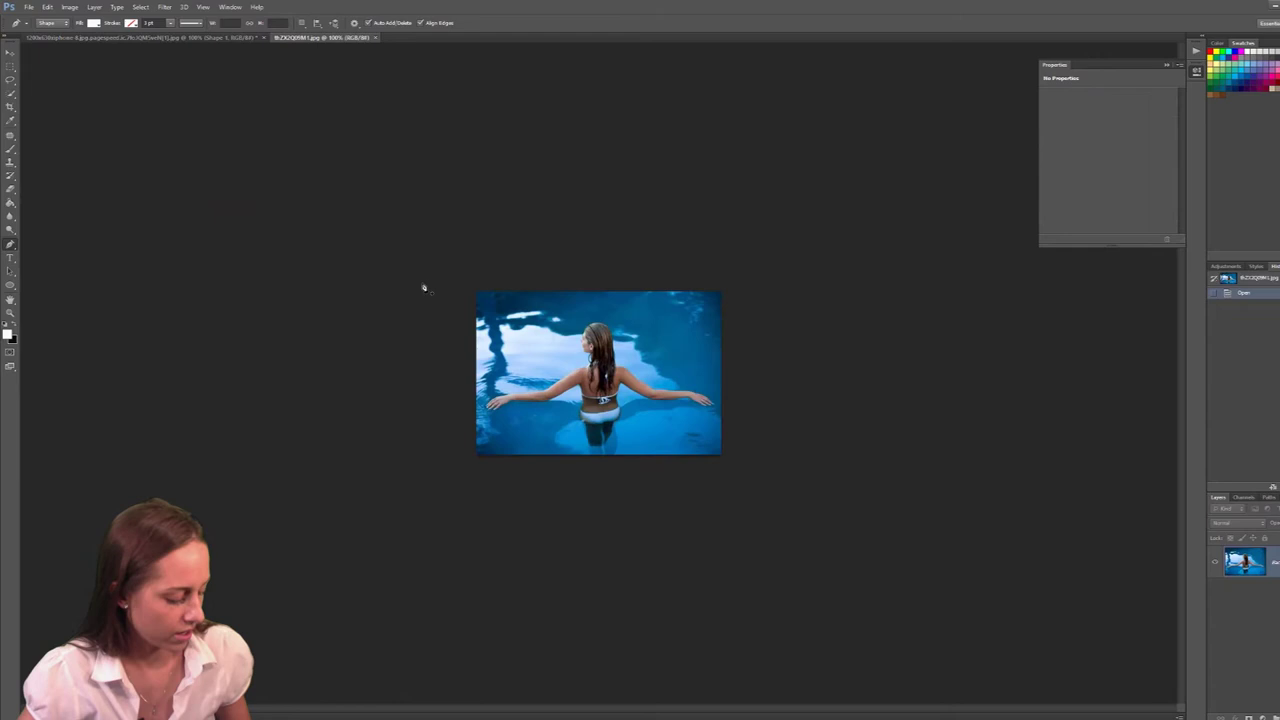
{"action": "key", "text": "ctrl+a"}
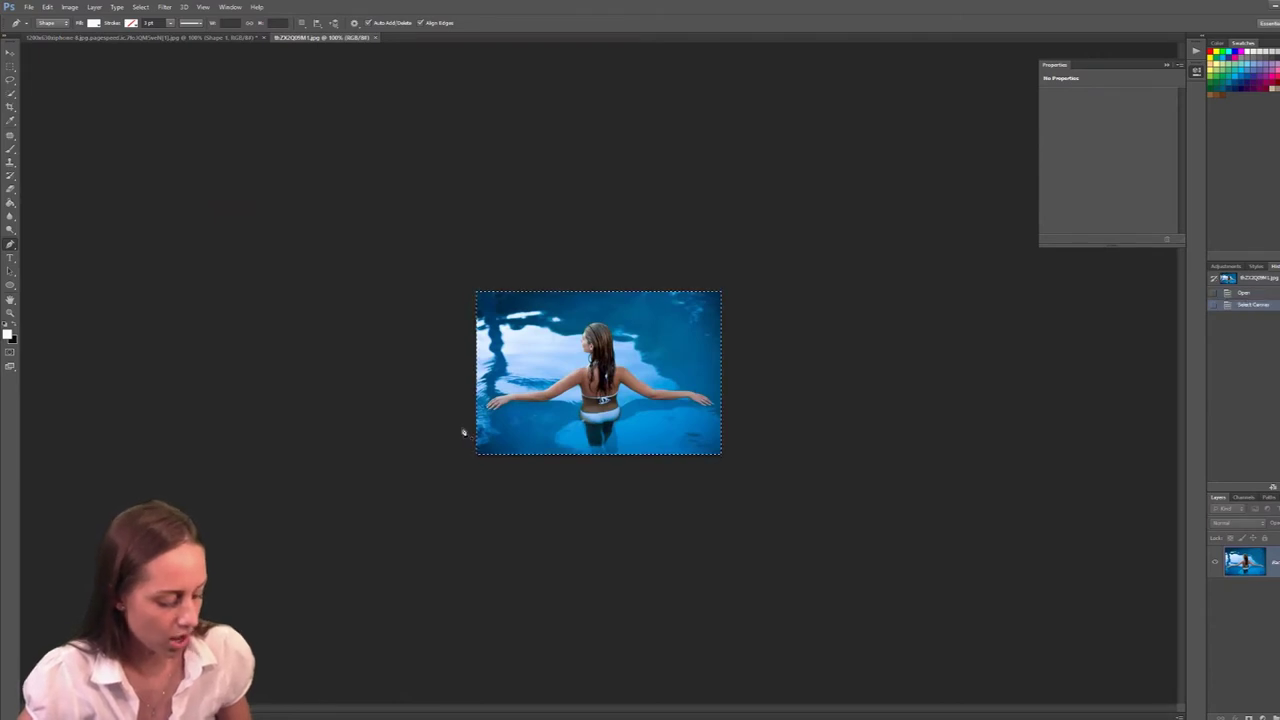
{"action": "left_click", "coordinate": [126, 38]}
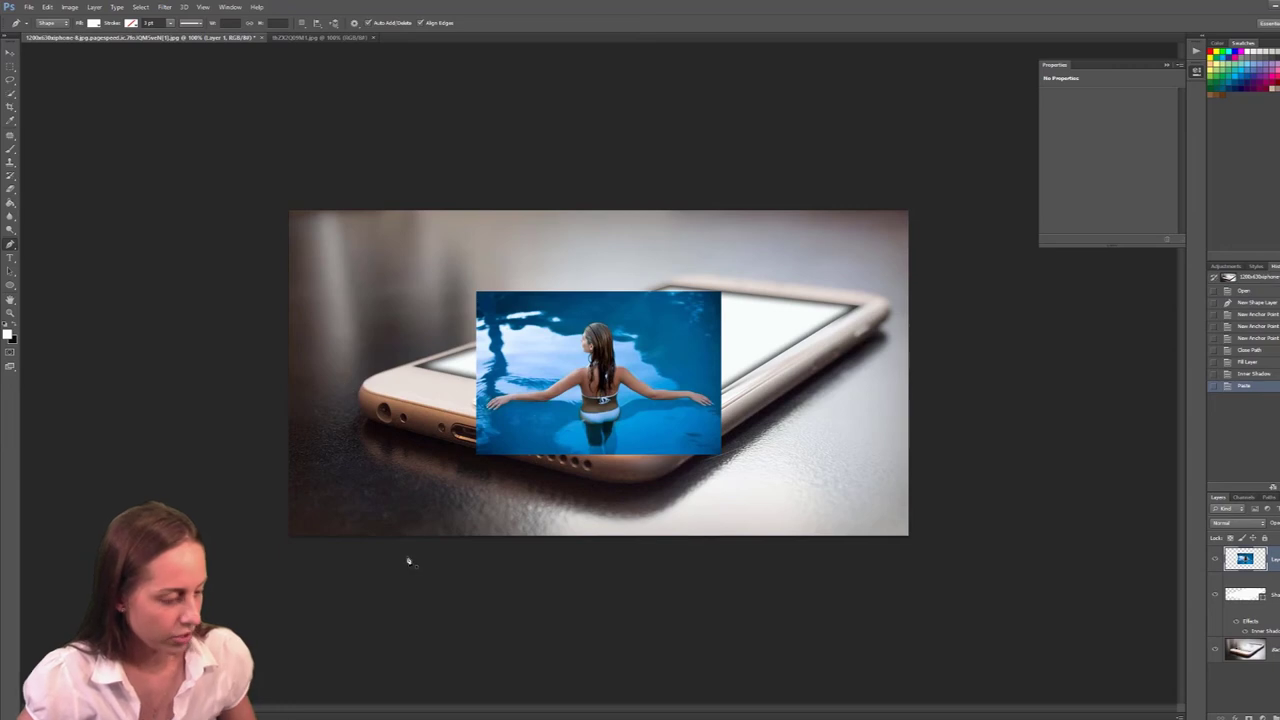
- Free-transform the pasted pool photo, enlarging it to roughly 175% and positioning it over the phone
{"action": "key", "text": "ctrl+t"}
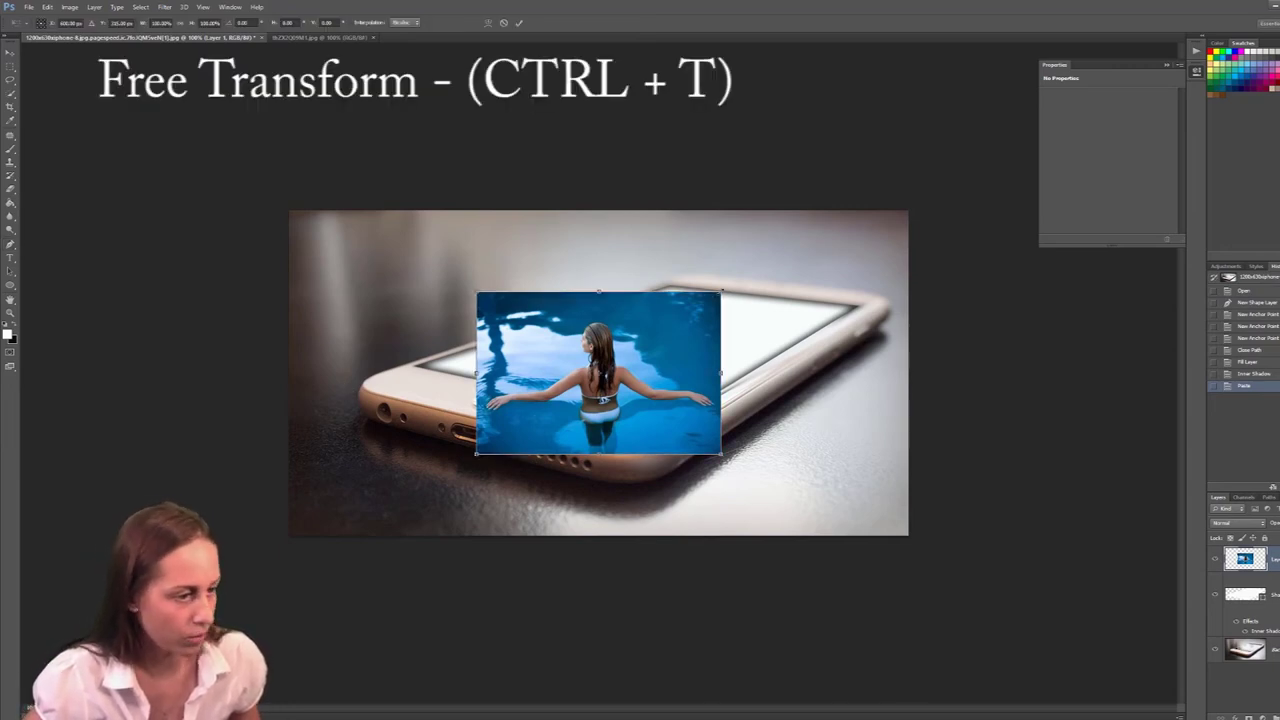
{"action": "left_click_drag", "start_coordinate": [720, 292], "coordinate": [833, 216]}
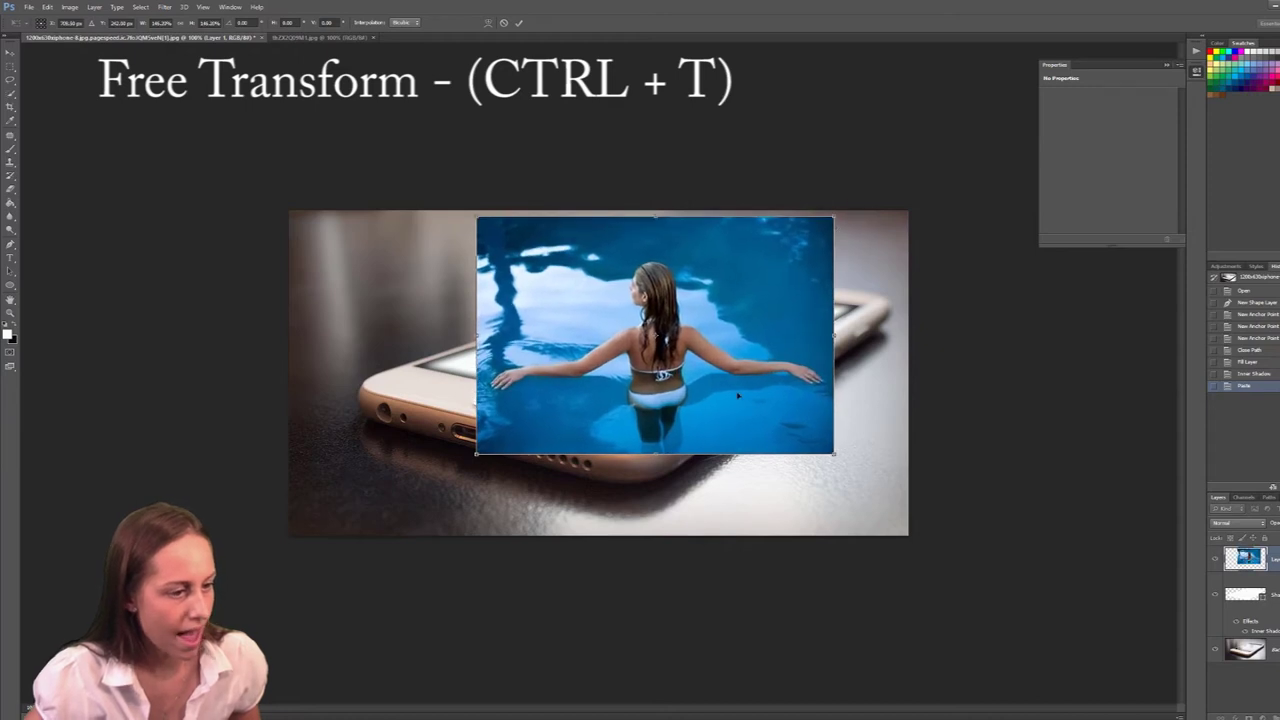
{"action": "left_click_drag", "start_coordinate": [738, 396], "coordinate": [720, 356]}
{"action": "left_click_drag", "start_coordinate": [818, 415], "coordinate": [850, 432]}
{"action": "mouse_move", "coordinate": [767, 390]}
{"action": "left_mouse_down"}
{"action": "mouse_move", "coordinate": [740, 370]}
{"action": "mouse_move", "coordinate": [748, 384]}
{"action": "left_mouse_up"}
{"action": "left_click_drag", "start_coordinate": [836, 434], "coordinate": [871, 457]}
{"action": "mouse_move", "coordinate": [799, 402]}
{"action": "left_mouse_down"}
{"action": "mouse_move", "coordinate": [780, 393]}
{"action": "mouse_move", "coordinate": [780, 374]}
{"action": "mouse_move", "coordinate": [781, 387]}
{"action": "left_mouse_up"}
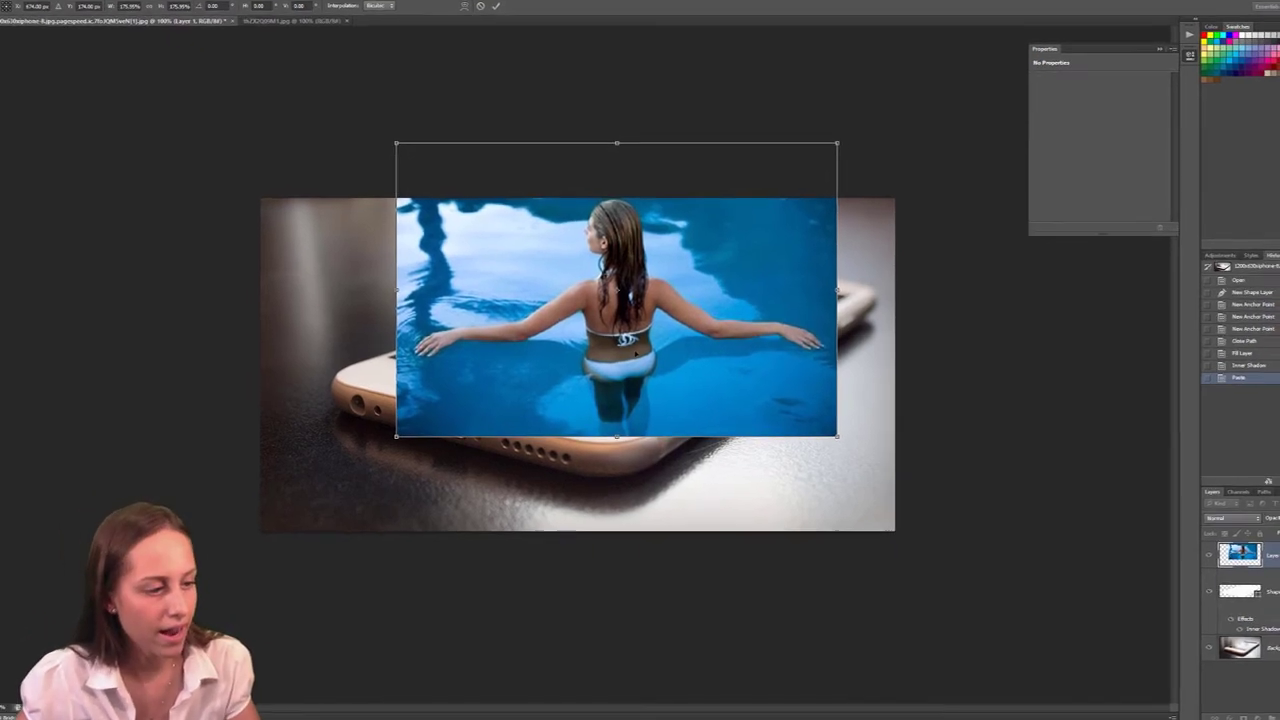
- Commit the transform and lower Layer 1's opacity to about 43%
{"action": "key", "text": "Return"}
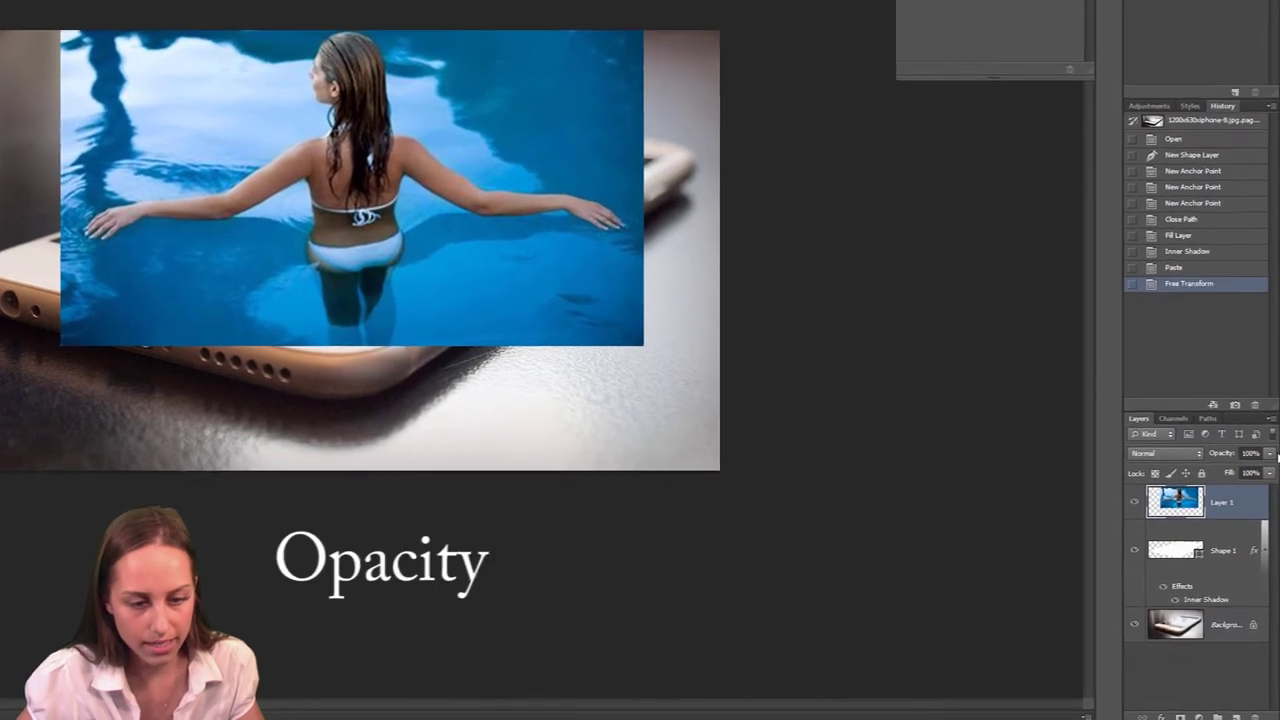
{"action": "left_click", "coordinate": [1269, 463]}
{"action": "left_click_drag", "start_coordinate": [1269, 458], "coordinate": [1233, 717]}
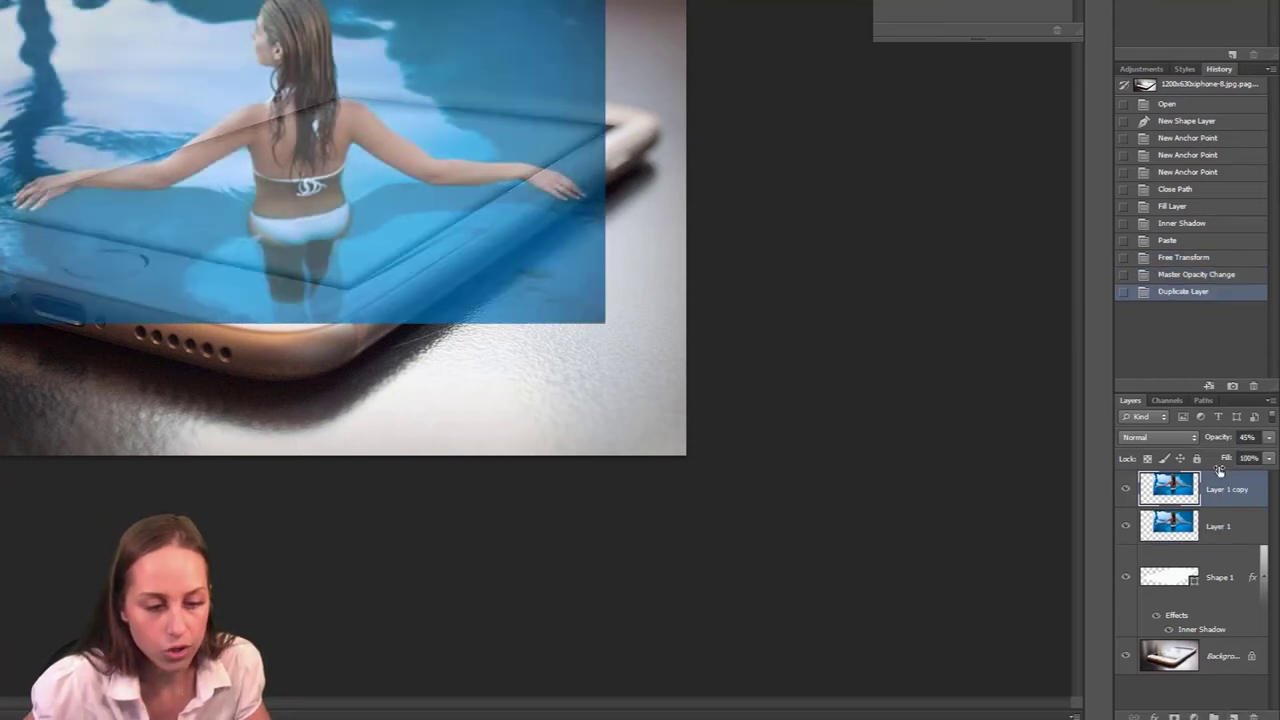
- Hide Layer 1 copy, clip Layer 1 to the screen shape, and select the Lasso tool
{"action": "left_click", "coordinate": [1126, 489]}
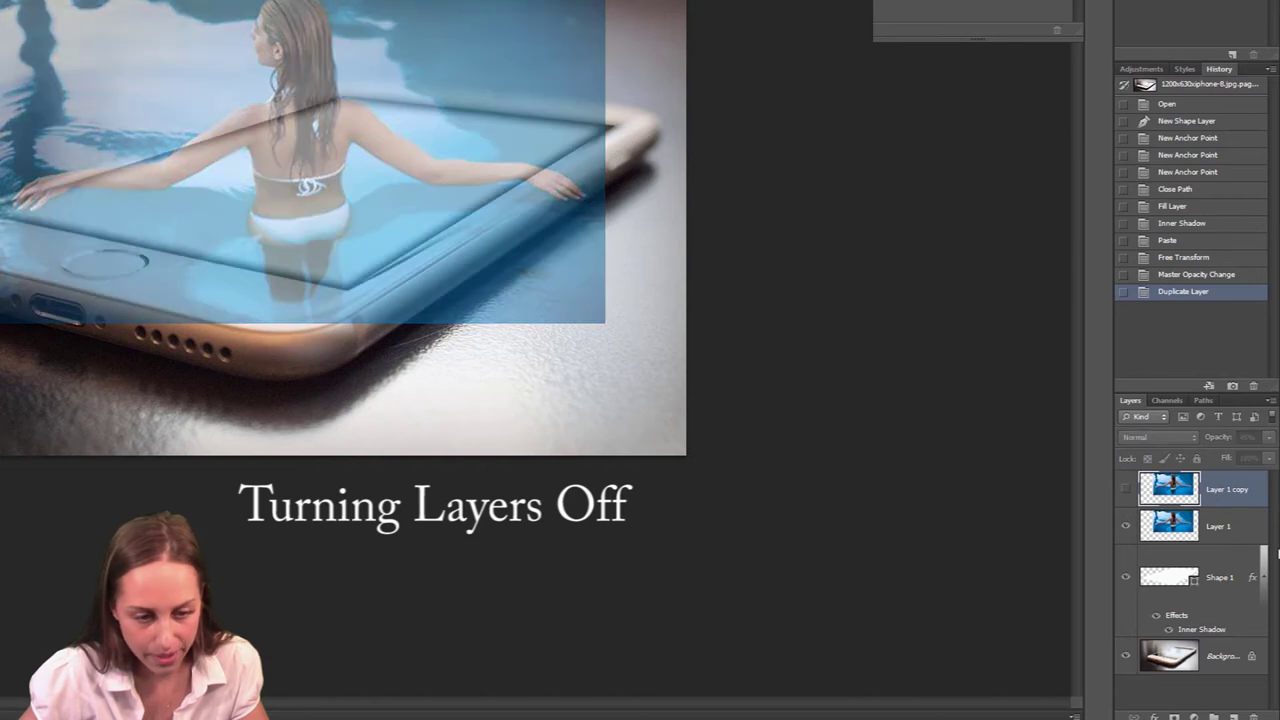
{"action": "left_click", "coordinate": [1227, 533]}
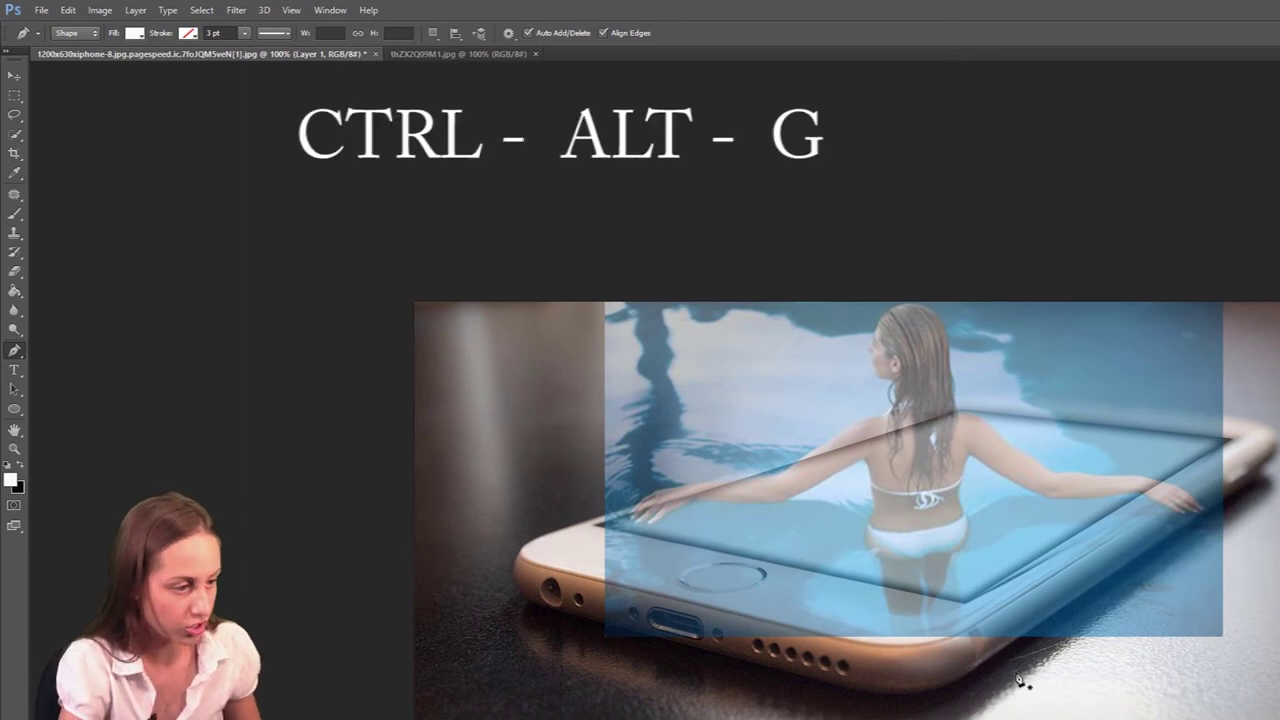
{"action": "key", "text": "ctrl+alt+g"}
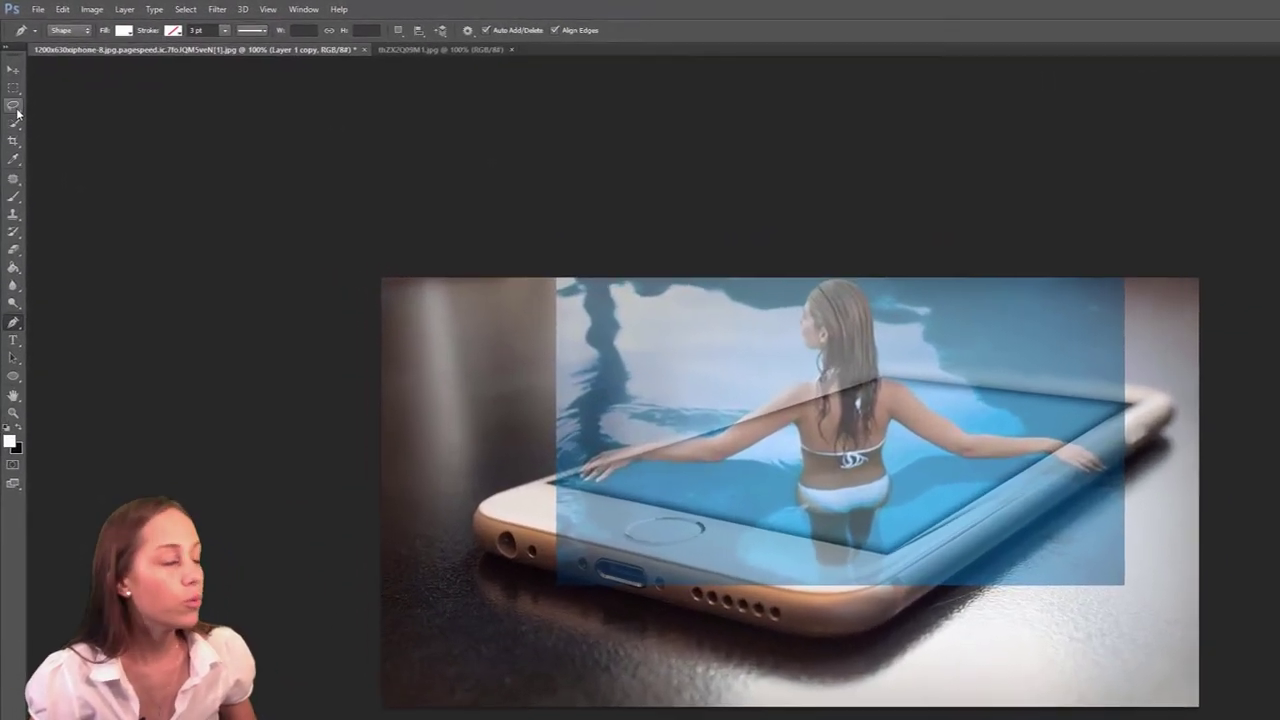
{"action": "left_click", "coordinate": [10, 77]}
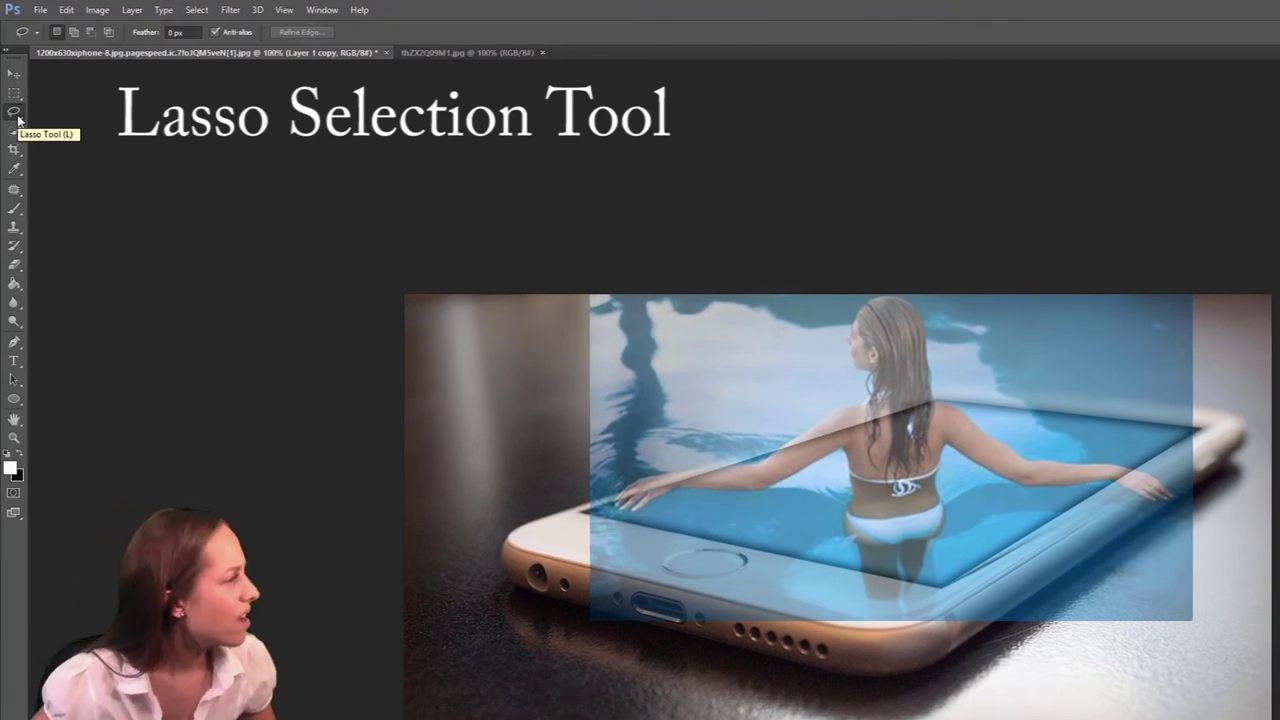
- With the standard Lasso tool, trace a loose outline around the woman's head, hair and shoulders
{"action": "right_click", "coordinate": [17, 116]}
{"action": "left_click", "coordinate": [62, 111]}
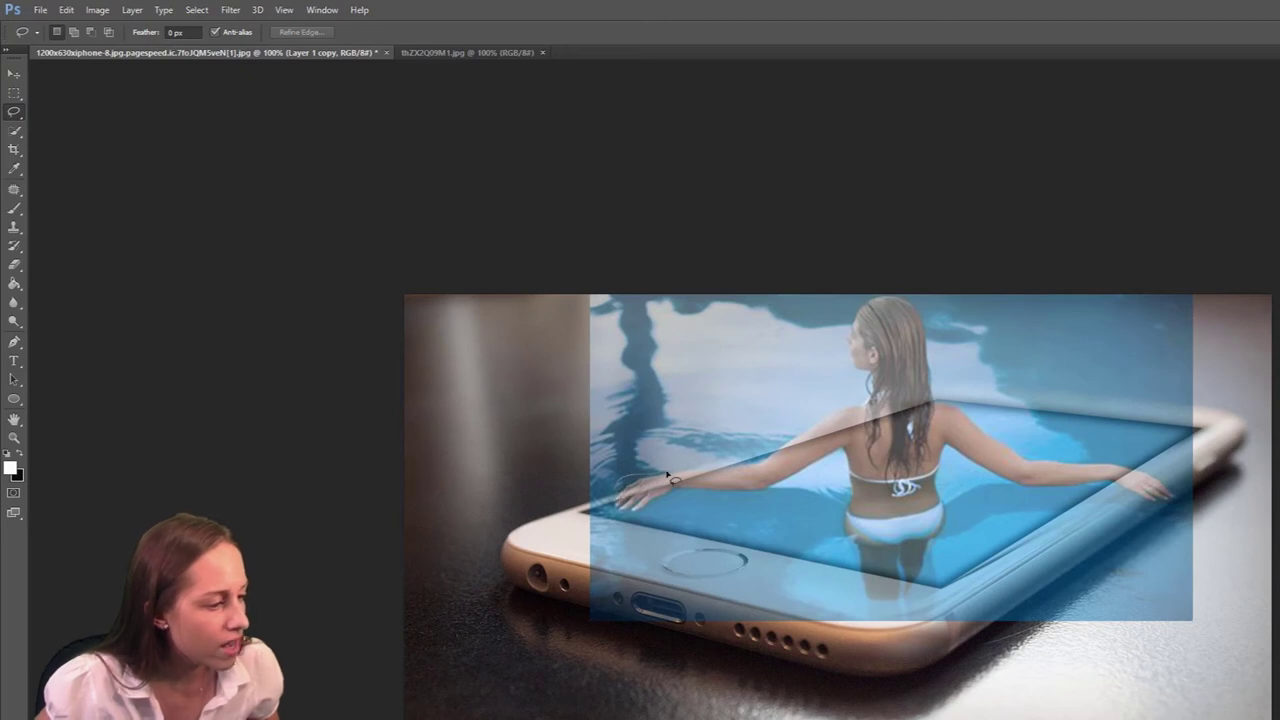
{"action": "mouse_move", "coordinate": [707, 468]}
{"action": "left_mouse_down"}
{"action": "mouse_move", "coordinate": [766, 451]}
{"action": "mouse_move", "coordinate": [835, 397]}
{"action": "mouse_move", "coordinate": [845, 312]}
{"action": "mouse_move", "coordinate": [895, 292]}
{"action": "mouse_move", "coordinate": [927, 300]}
{"action": "mouse_move", "coordinate": [950, 391]}
{"action": "mouse_move", "coordinate": [1019, 439]}
{"action": "mouse_move", "coordinate": [909, 466]}
{"action": "mouse_move", "coordinate": [620, 480]}
{"action": "left_mouse_up"}
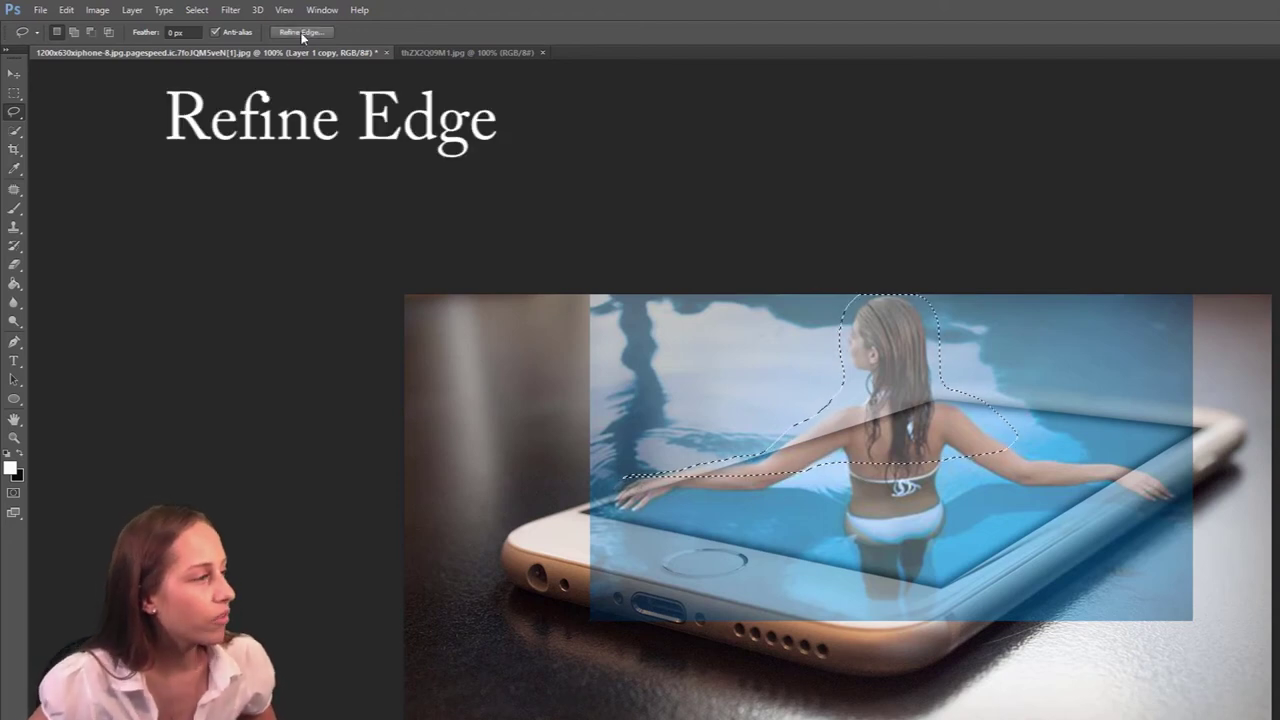
- Refine Edge with Smooth 7, Feather 3.5 px, Contrast 16%, output as New Layer with Layer Mask
{"action": "left_click", "coordinate": [302, 33]}
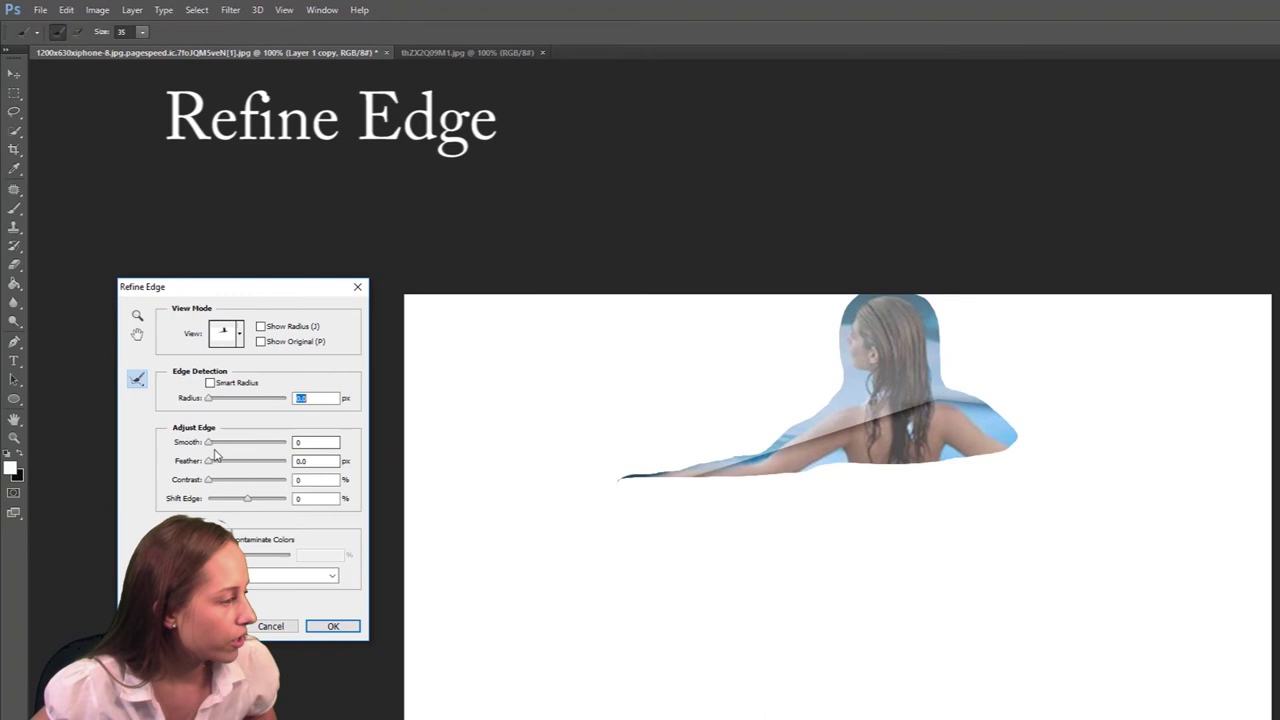
{"action": "left_click_drag", "start_coordinate": [208, 442], "coordinate": [222, 480]}
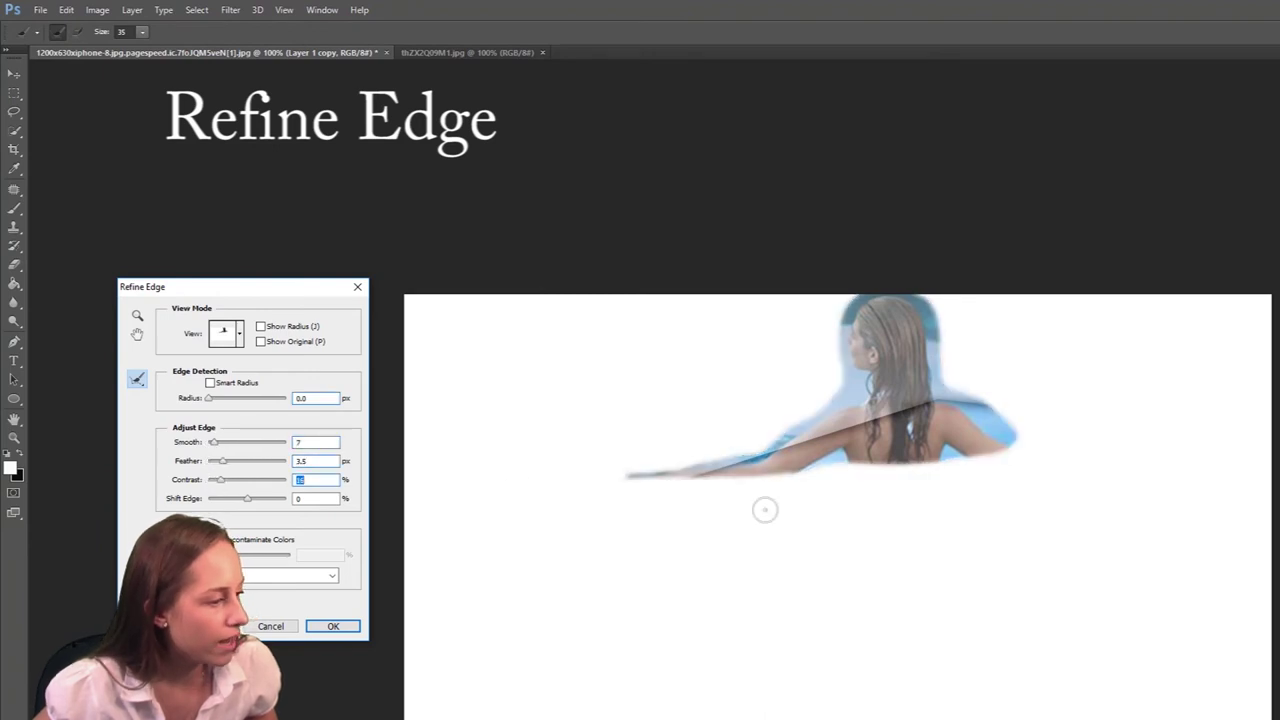
{"action": "mouse_move", "coordinate": [651, 471]}
{"action": "left_mouse_down"}
{"action": "mouse_move", "coordinate": [747, 460]}
{"action": "mouse_move", "coordinate": [846, 403]}
{"action": "mouse_move", "coordinate": [865, 376]}
{"action": "mouse_move", "coordinate": [866, 393]}
{"action": "mouse_move", "coordinate": [846, 322]}
{"action": "mouse_move", "coordinate": [863, 289]}
{"action": "mouse_move", "coordinate": [920, 302]}
{"action": "mouse_move", "coordinate": [930, 368]}
{"action": "left_mouse_up"}
{"action": "mouse_move", "coordinate": [934, 316]}
{"action": "left_mouse_down"}
{"action": "mouse_move", "coordinate": [938, 394]}
{"action": "mouse_move", "coordinate": [967, 398]}
{"action": "mouse_move", "coordinate": [1012, 452]}
{"action": "mouse_move", "coordinate": [946, 448]}
{"action": "mouse_move", "coordinate": [858, 473]}
{"action": "mouse_move", "coordinate": [753, 457]}
{"action": "mouse_move", "coordinate": [794, 435]}
{"action": "left_mouse_up"}
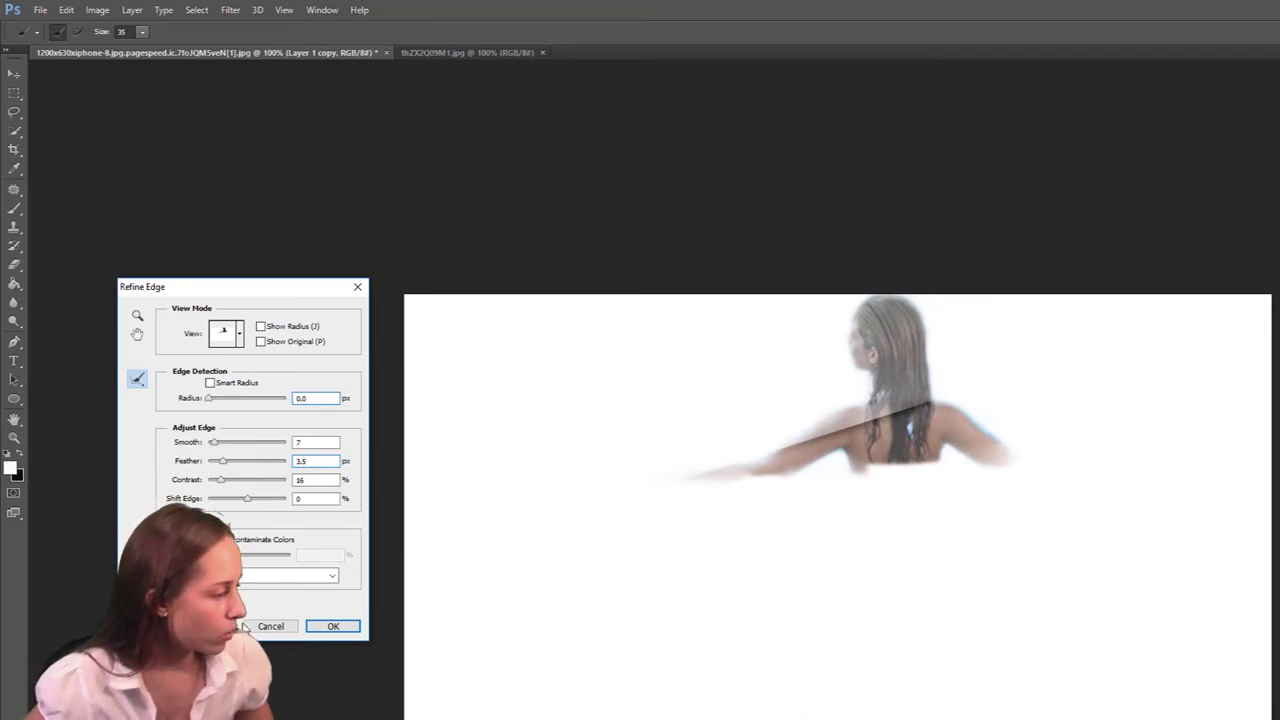
{"action": "left_click", "coordinate": [241, 578]}
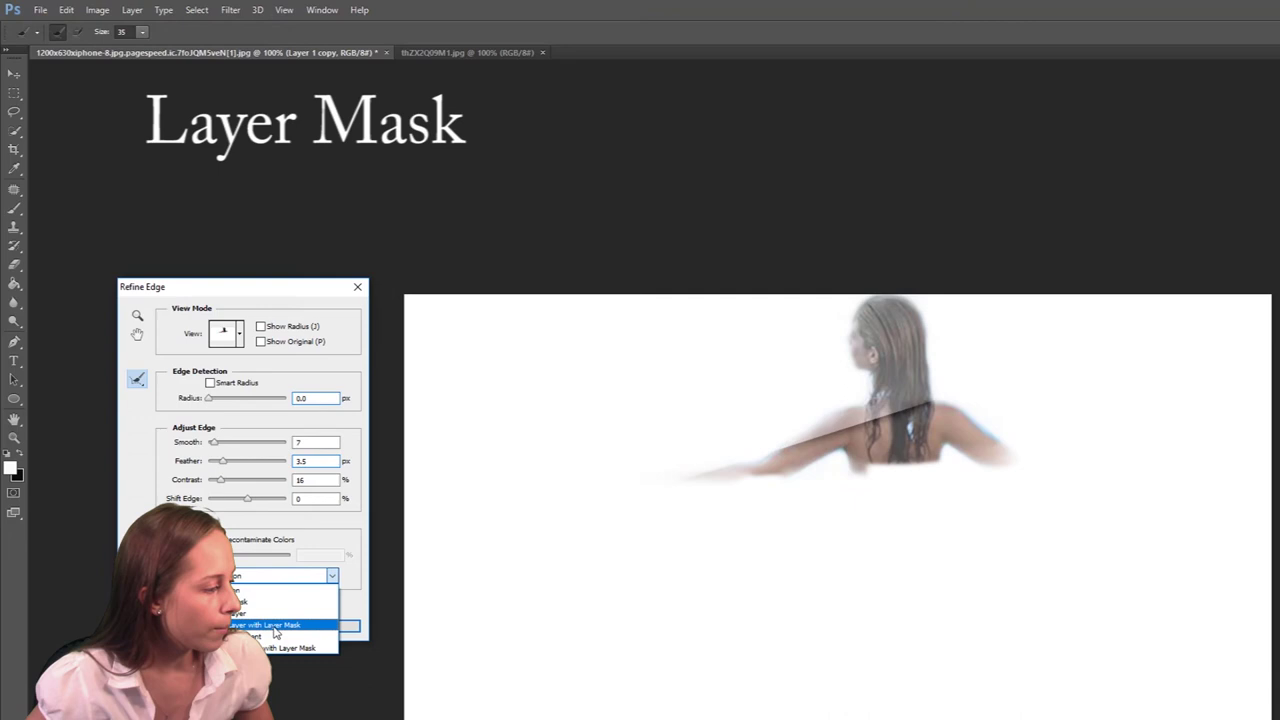
{"action": "left_click", "coordinate": [273, 624]}
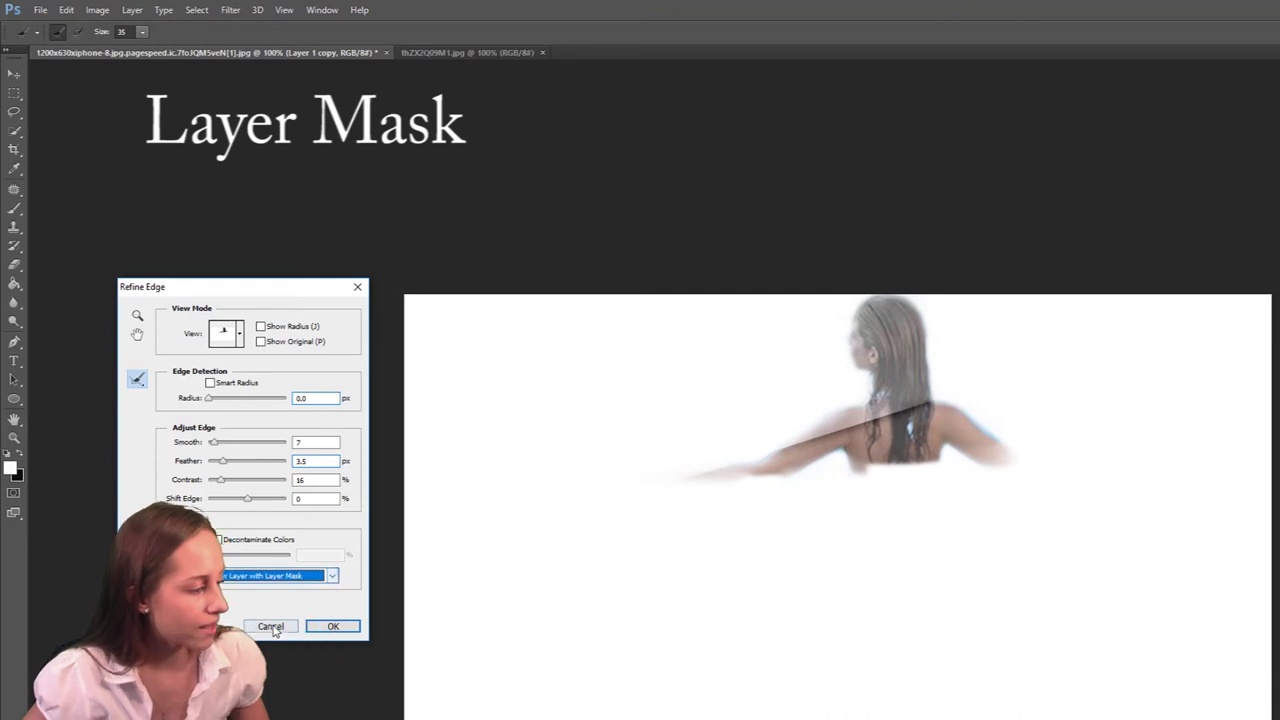
{"action": "left_click", "coordinate": [333, 627]}
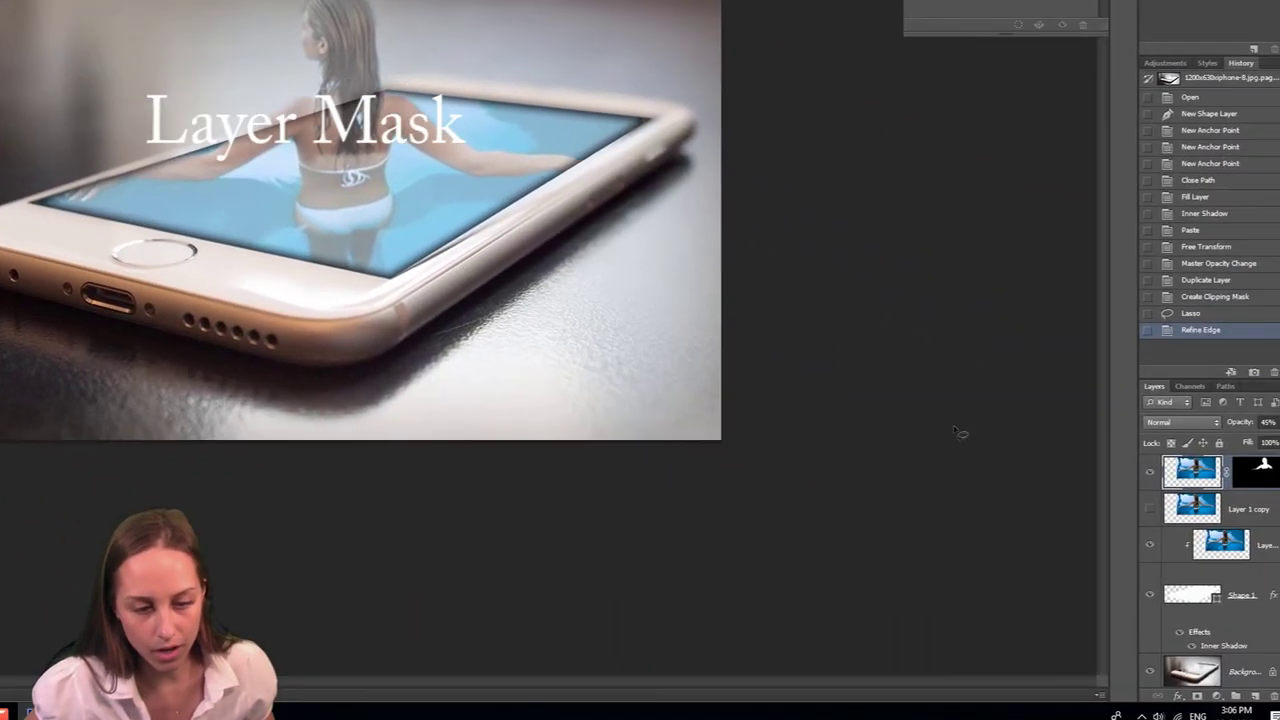
- Set both the masked woman layer and the clipped Layer 1 to 100% opacity
{"action": "left_click", "coordinate": [1267, 413]}
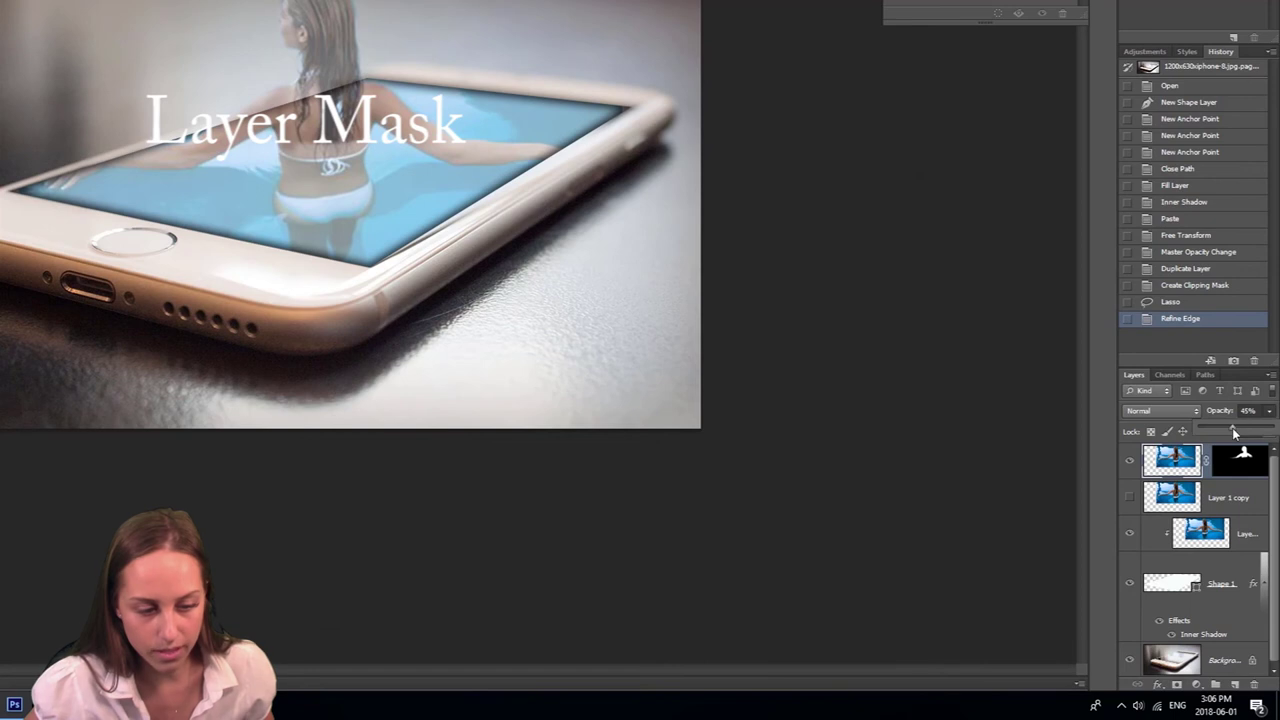
{"action": "left_click_drag", "start_coordinate": [1234, 432], "coordinate": [1234, 432]}
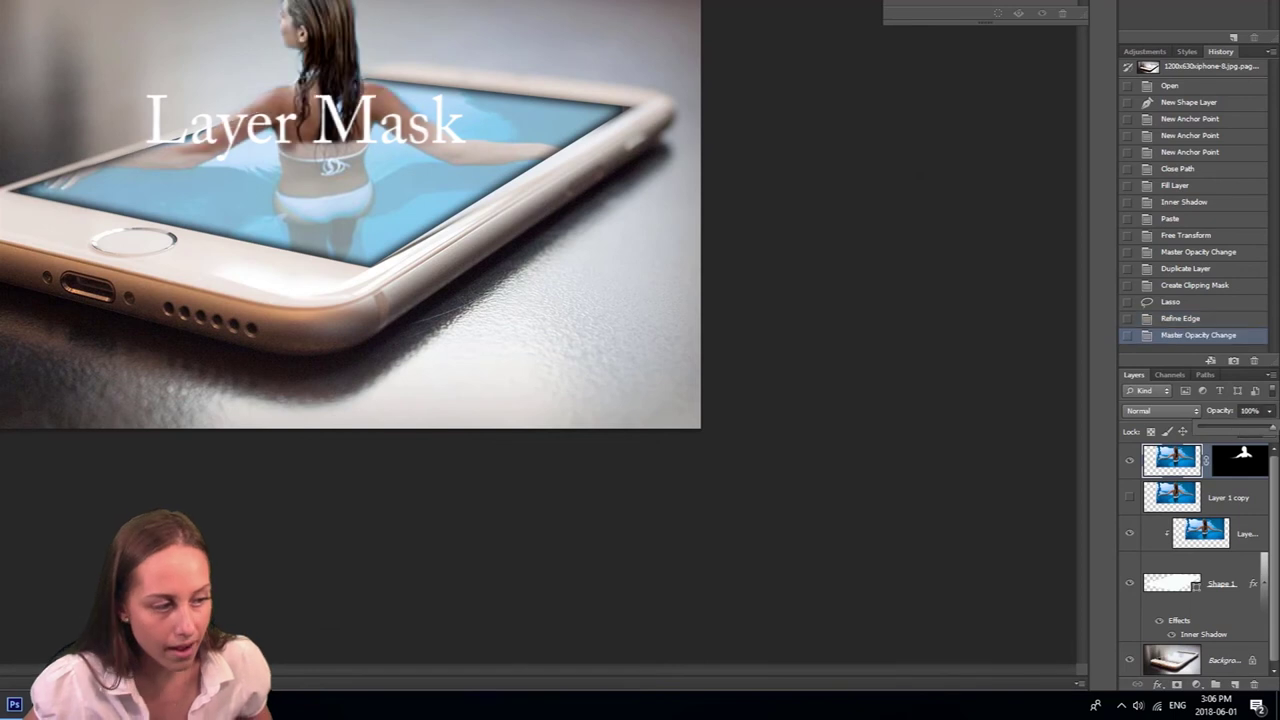
{"action": "left_click", "coordinate": [1174, 494]}
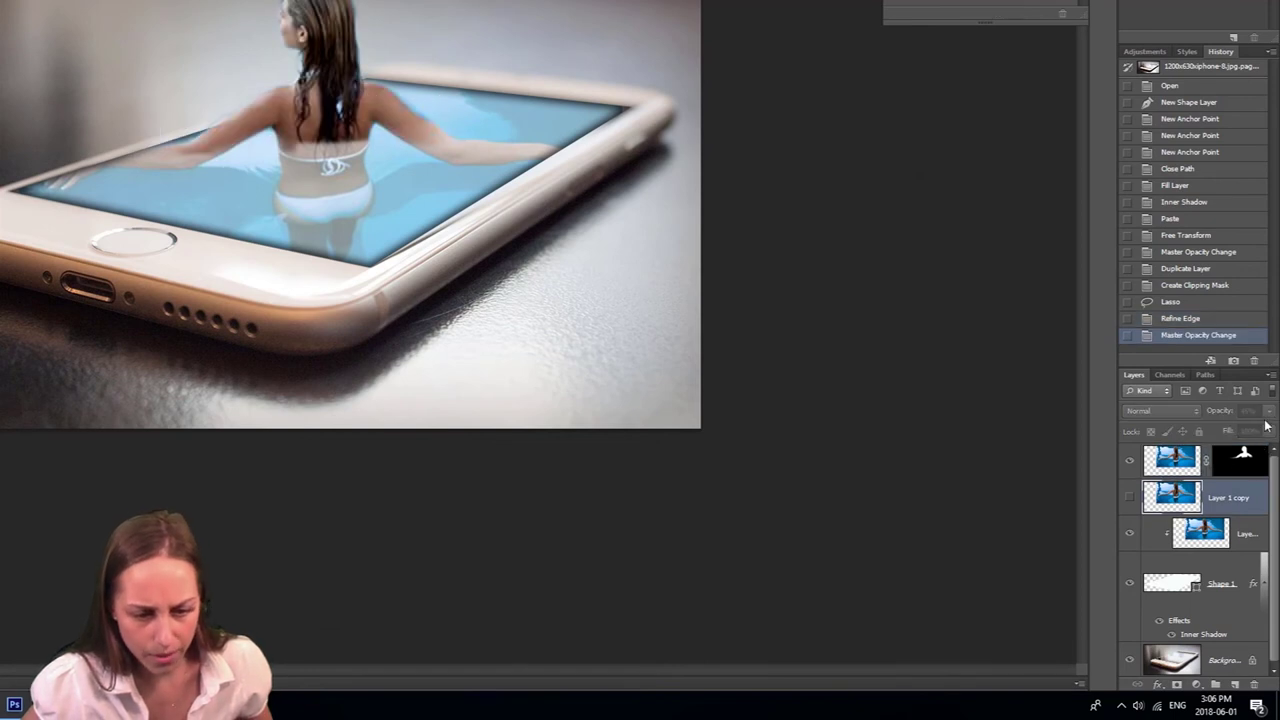
{"action": "left_click", "coordinate": [1248, 534]}
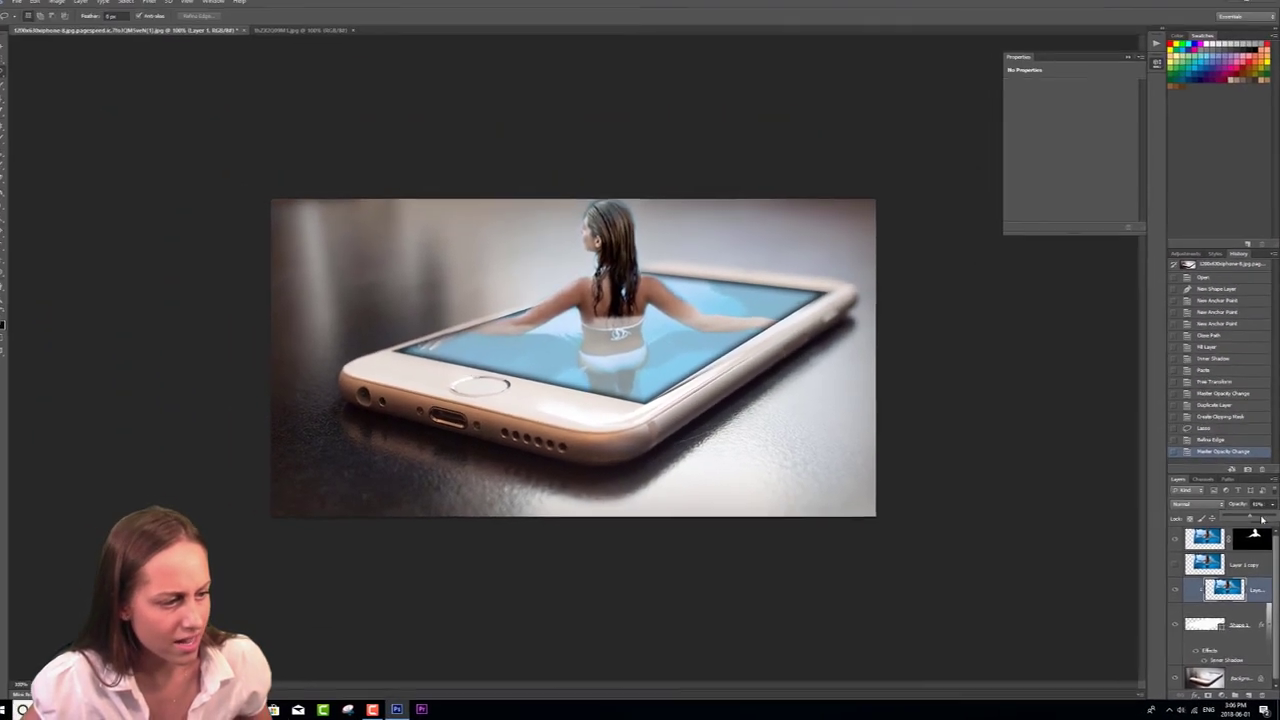
{"action": "key", "text": "0"}
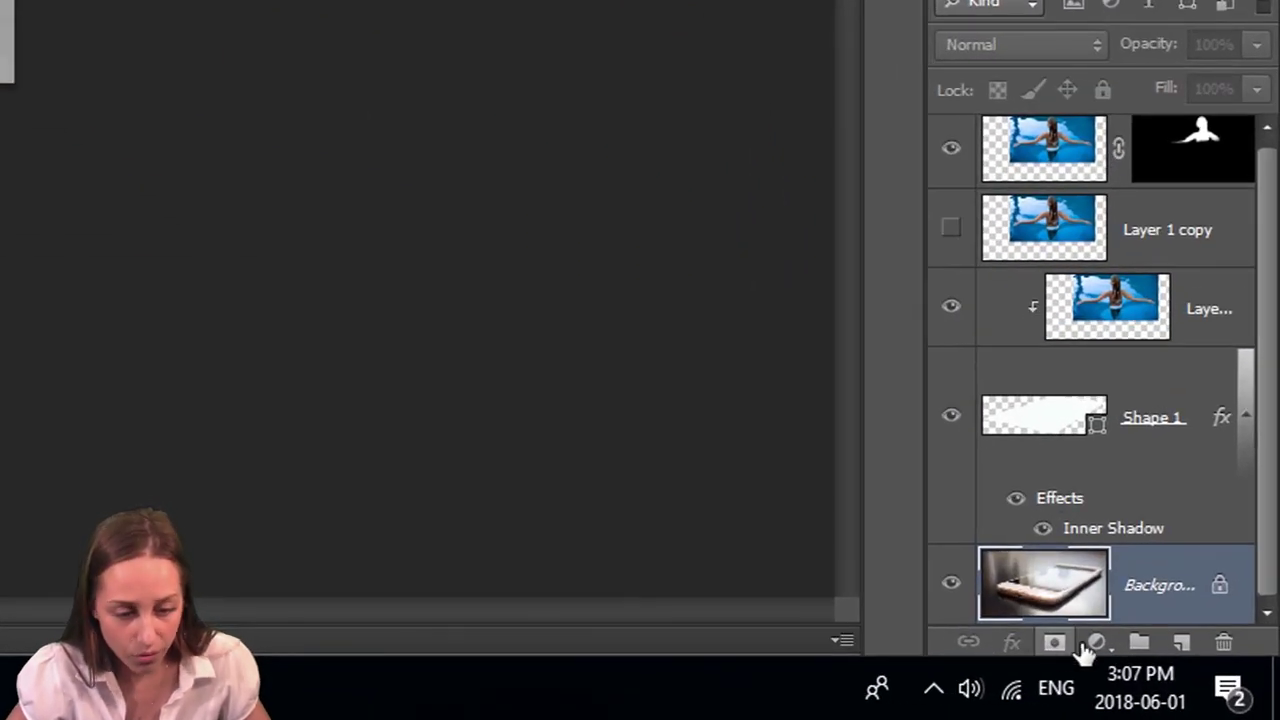
- Add a Photo Filter adjustment layer using blue 1657fa at about 75% density
{"action": "left_click", "coordinate": [1084, 646]}
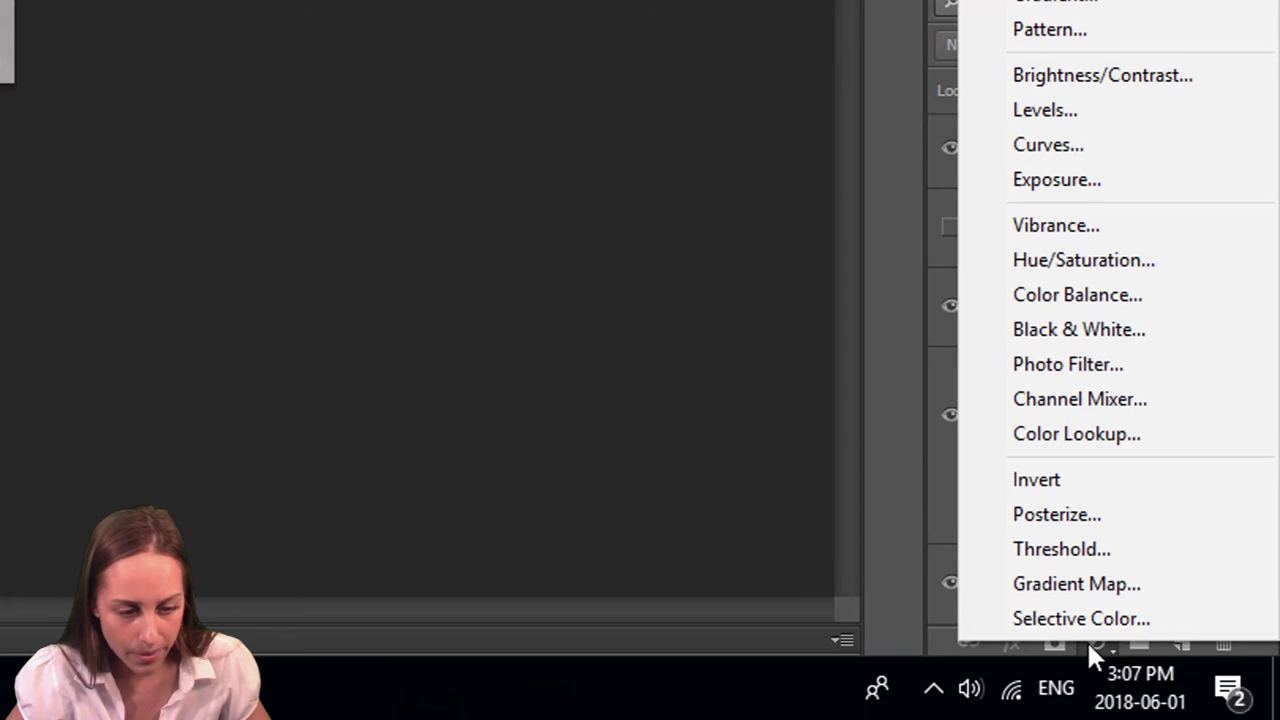
{"action": "left_click", "coordinate": [1100, 366]}
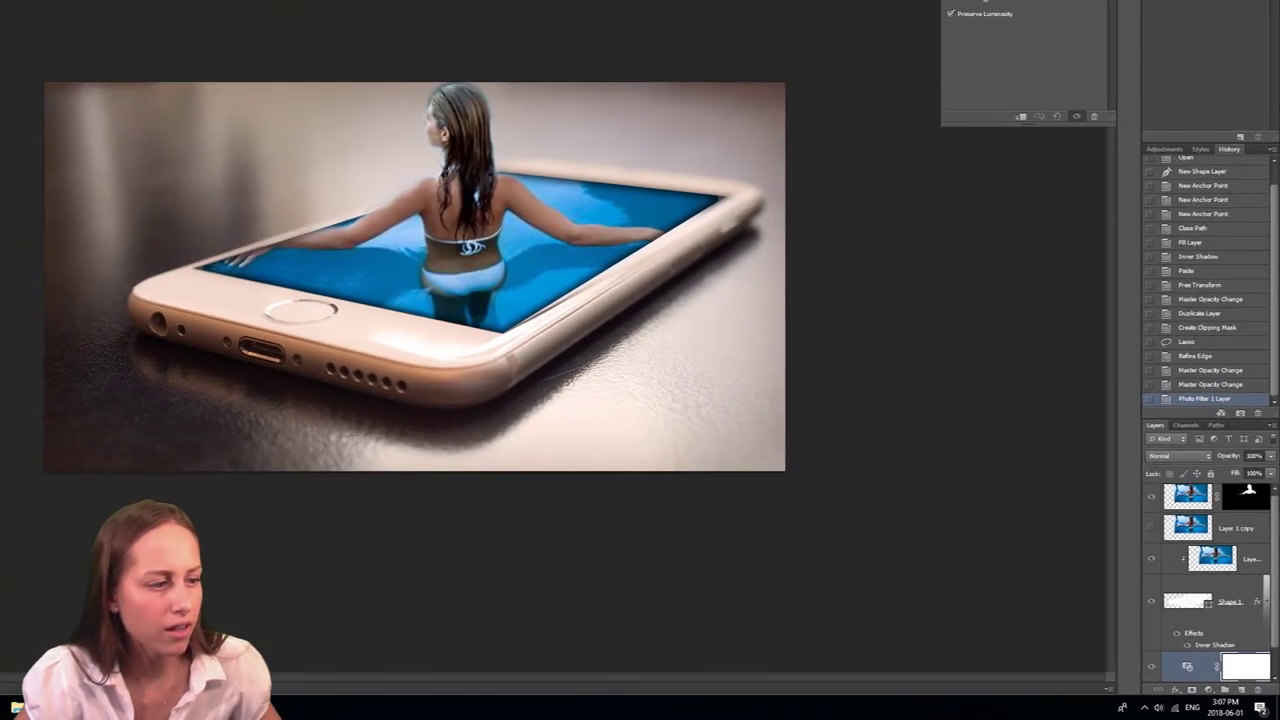
{"action": "left_click", "coordinate": [990, 0]}
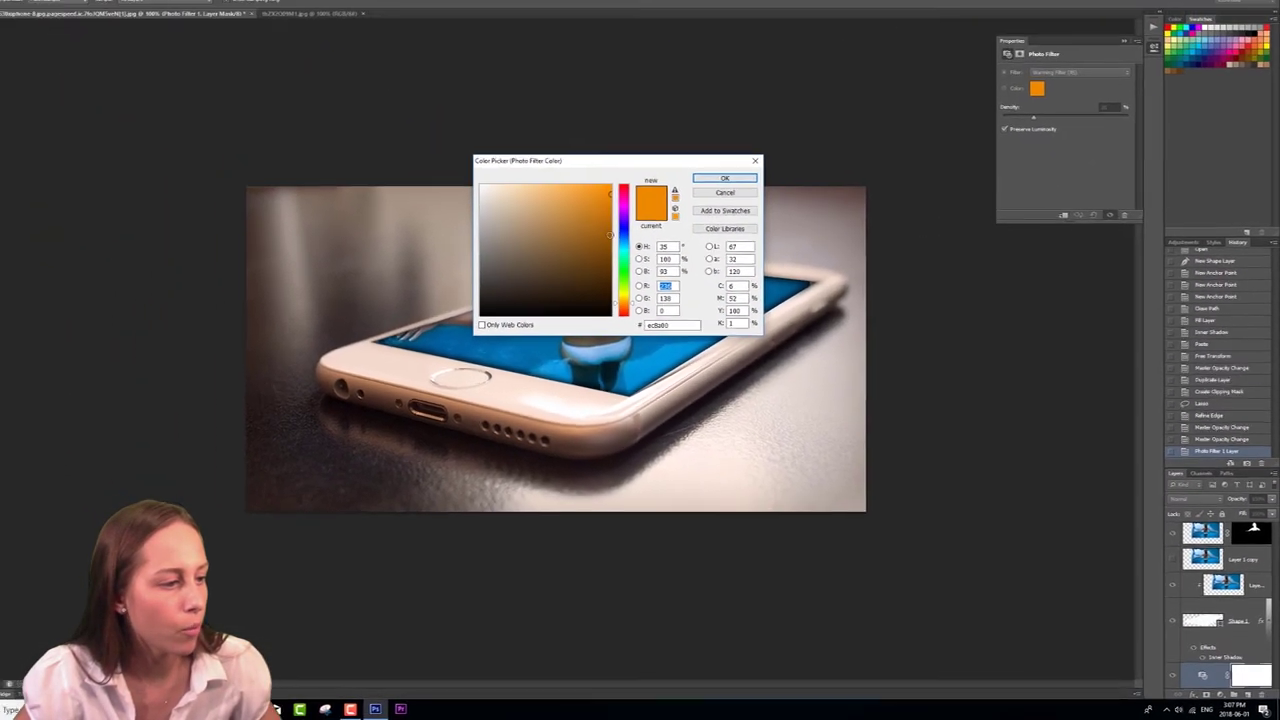
{"action": "left_click", "coordinate": [496, 140]}
{"action": "left_click", "coordinate": [445, 87]}
{"action": "left_click_drag", "start_coordinate": [604, 207], "coordinate": [629, 205]}
{"action": "double_click", "coordinate": [684, 337]}
{"action": "type", "text": "ffffff"}
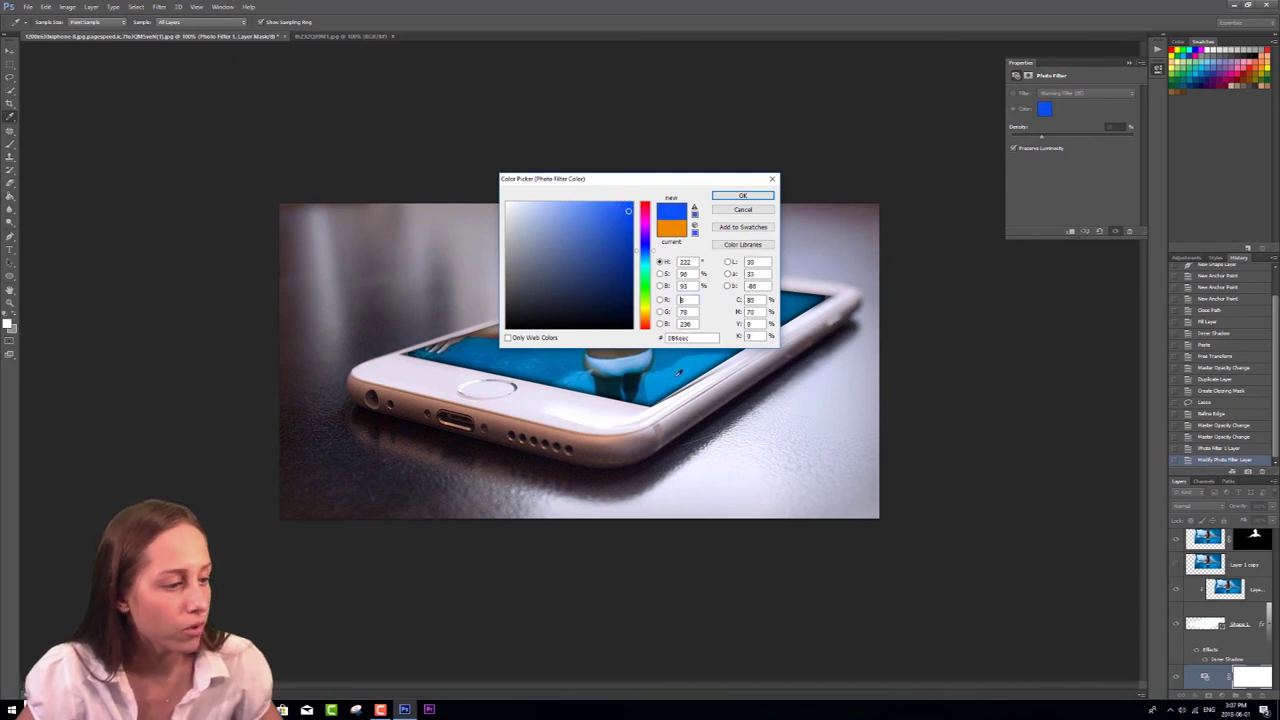
{"action": "type", "text": "1657fa"}
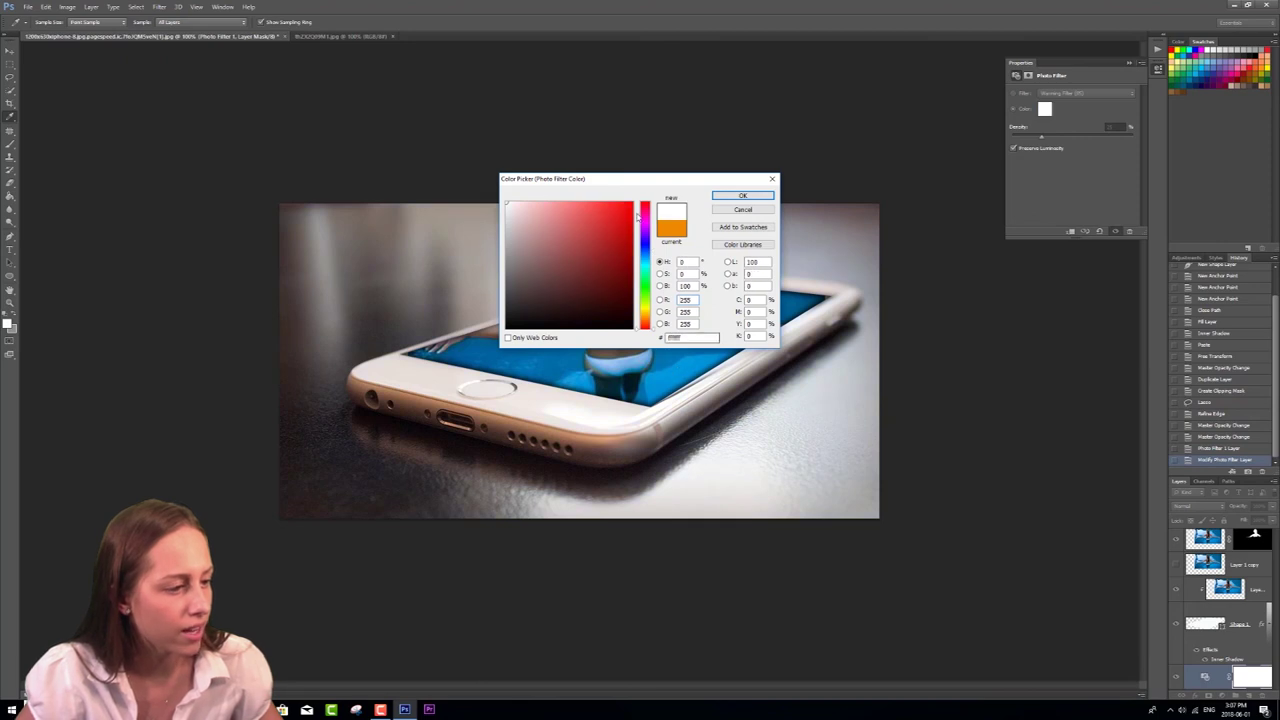
{"action": "left_click", "coordinate": [683, 300]}
{"action": "left_click_drag", "start_coordinate": [617, 204], "coordinate": [605, 212]}
{"action": "left_click", "coordinate": [755, 199]}
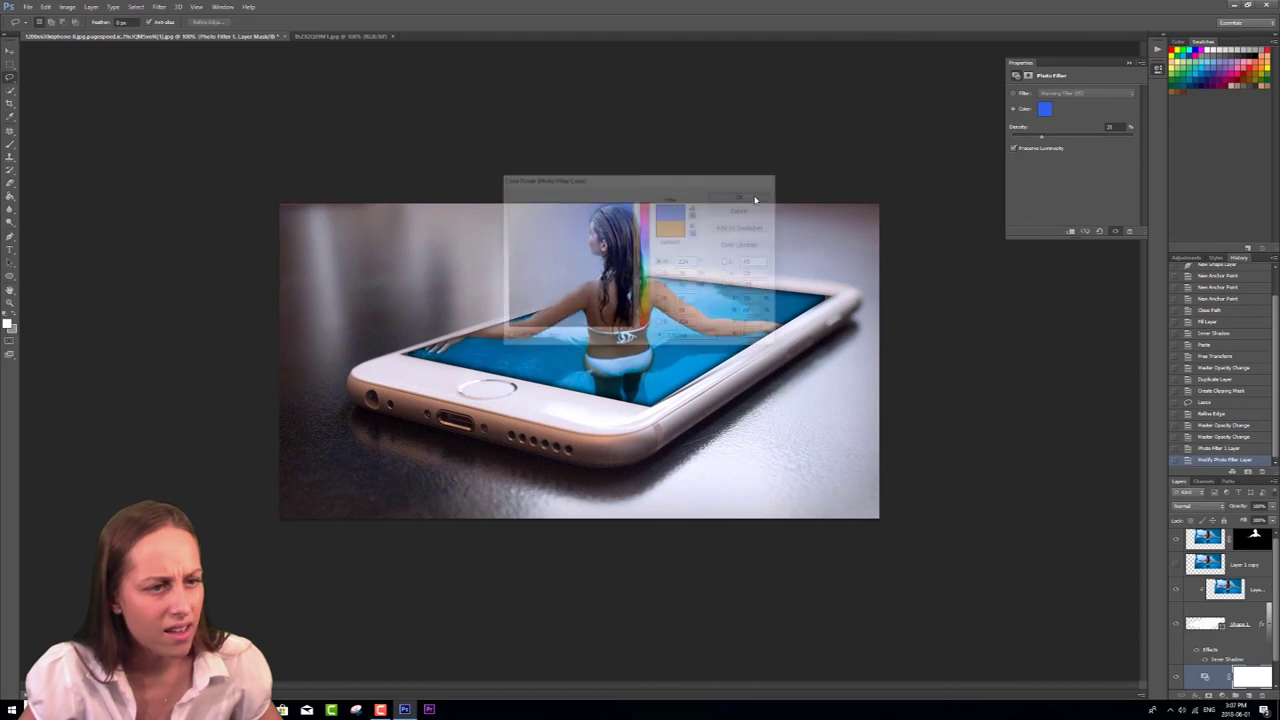
{"action": "left_click_drag", "start_coordinate": [1043, 137], "coordinate": [1109, 138]}
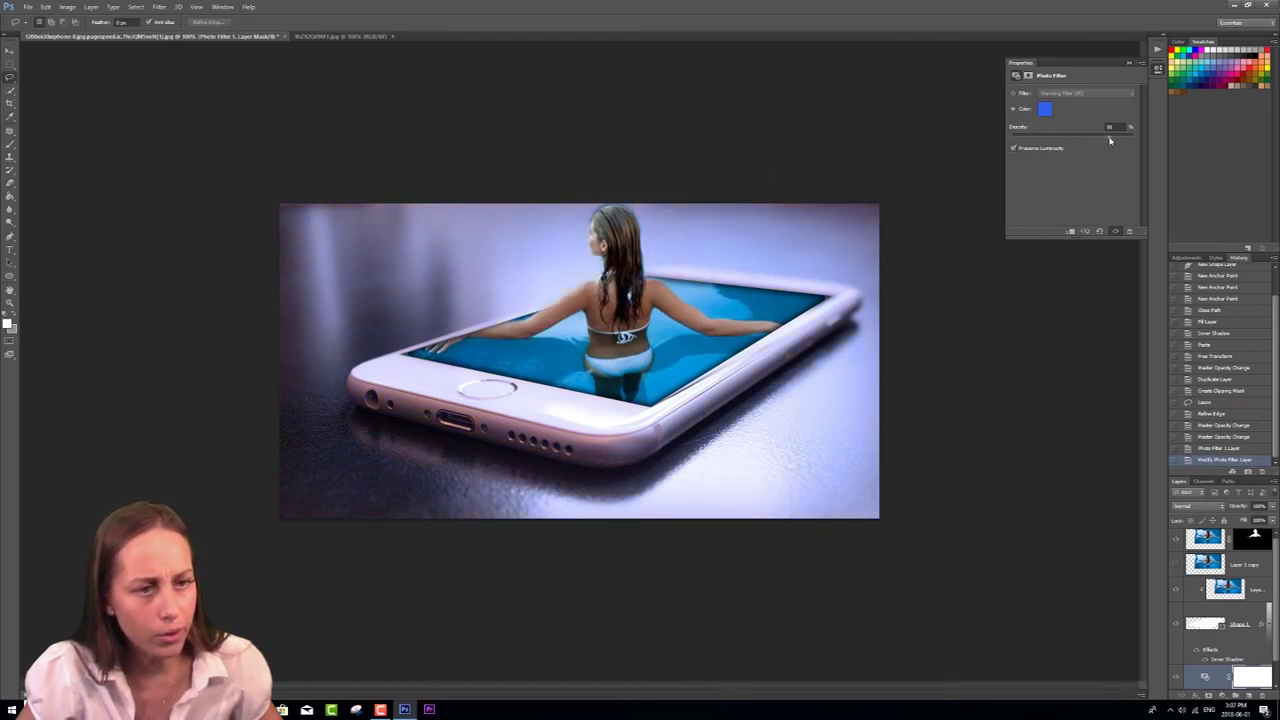
{"action": "left_click", "coordinate": [1130, 64]}
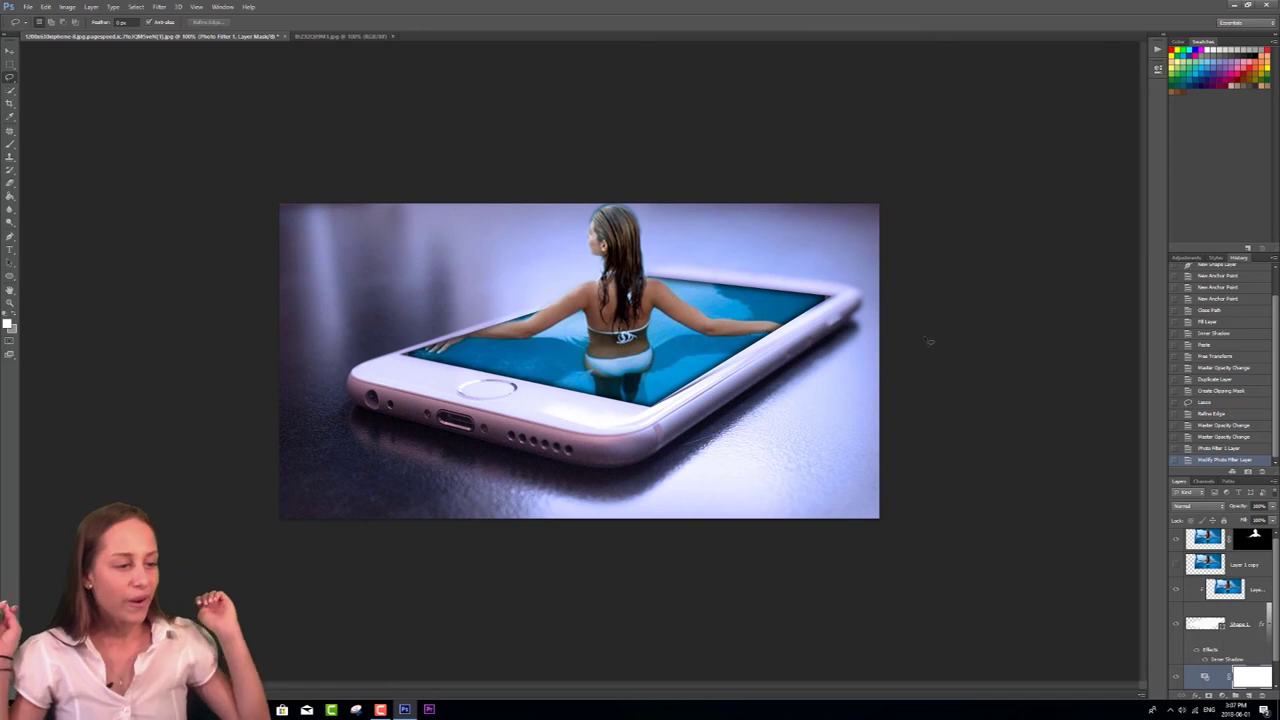